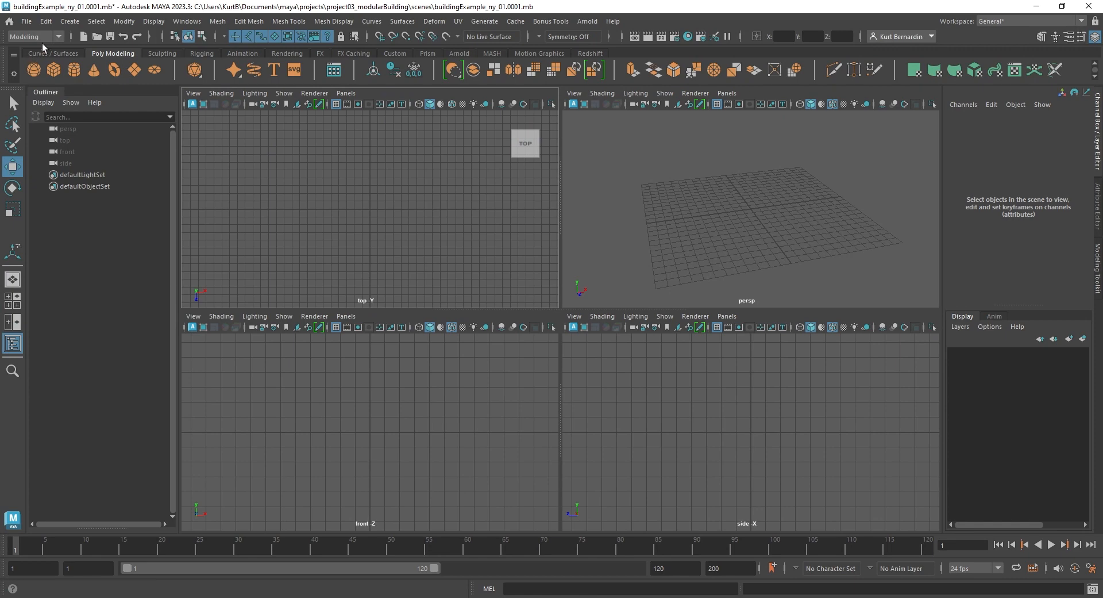
Create a free image plane and load buildingExample_ny_01_straightImage.png as its reference image in the front view
left_click(68, 23)
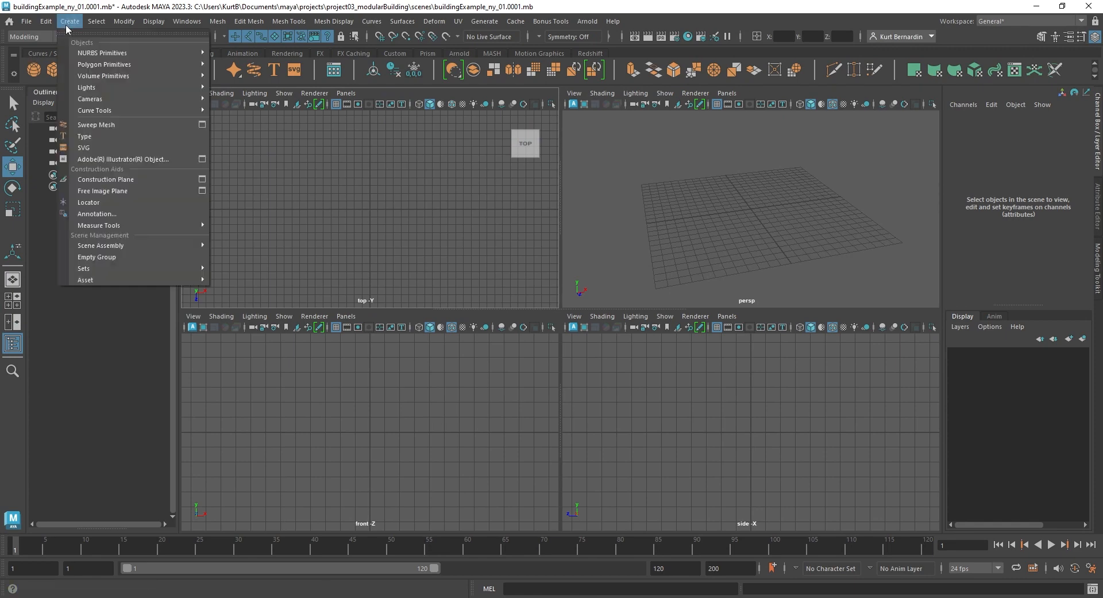
left_click(158, 191)
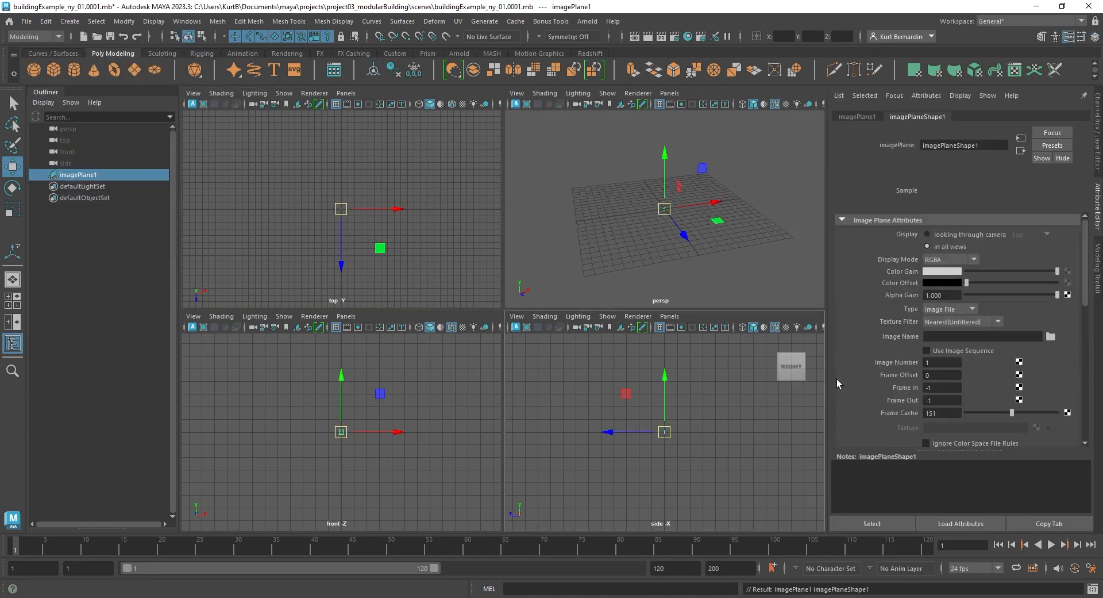
left_click(1050, 336)
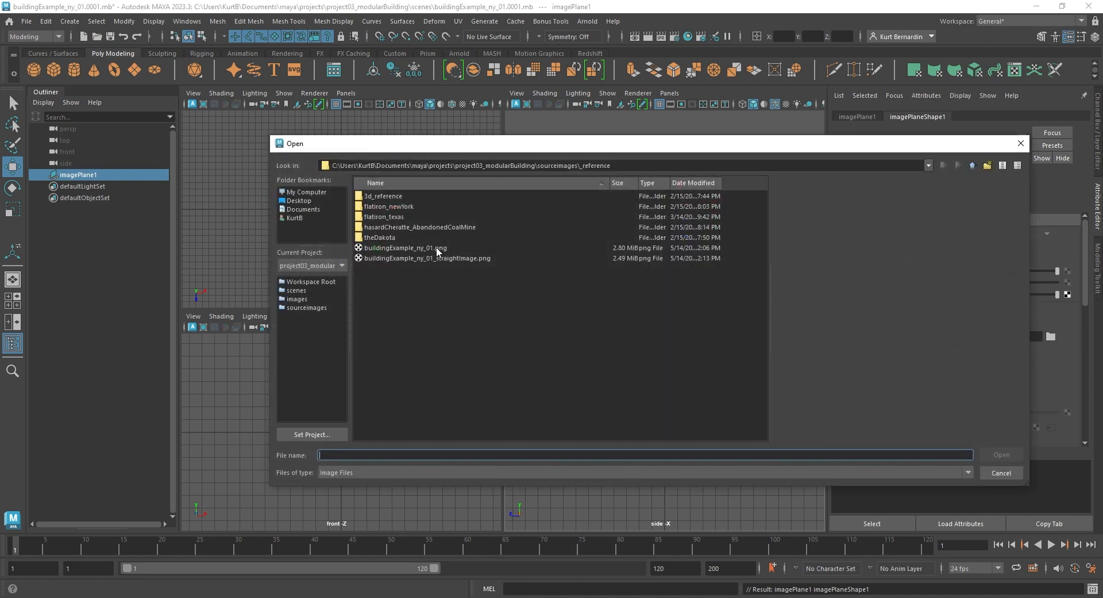
double_click(446, 260)
key("space")
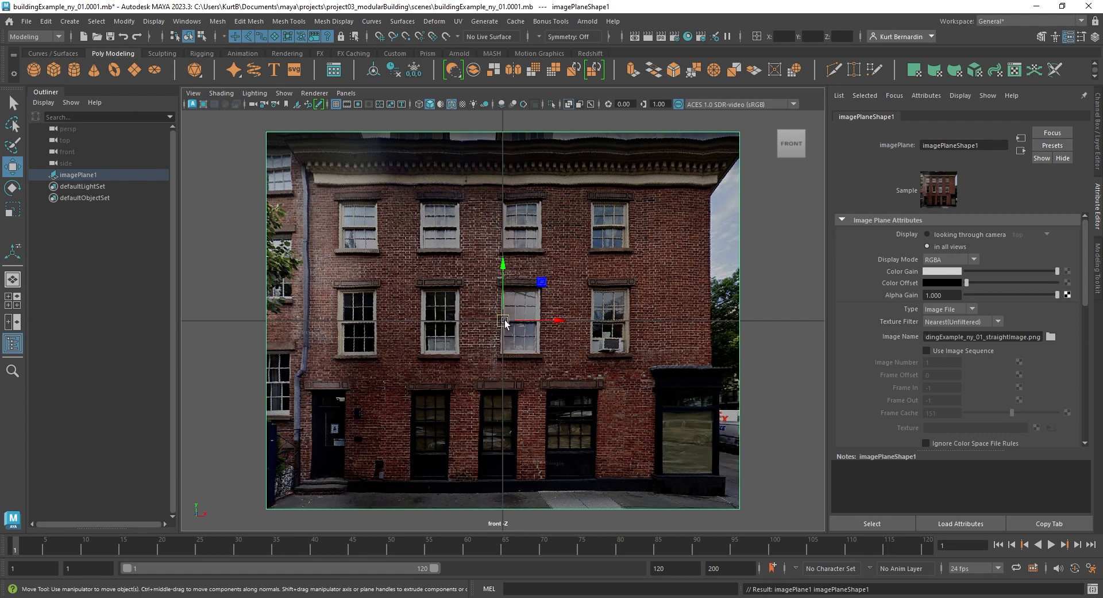
Check the linear working unit in the general application preferences, leaving the settings as they are
scroll(436, 368, "down", 5)
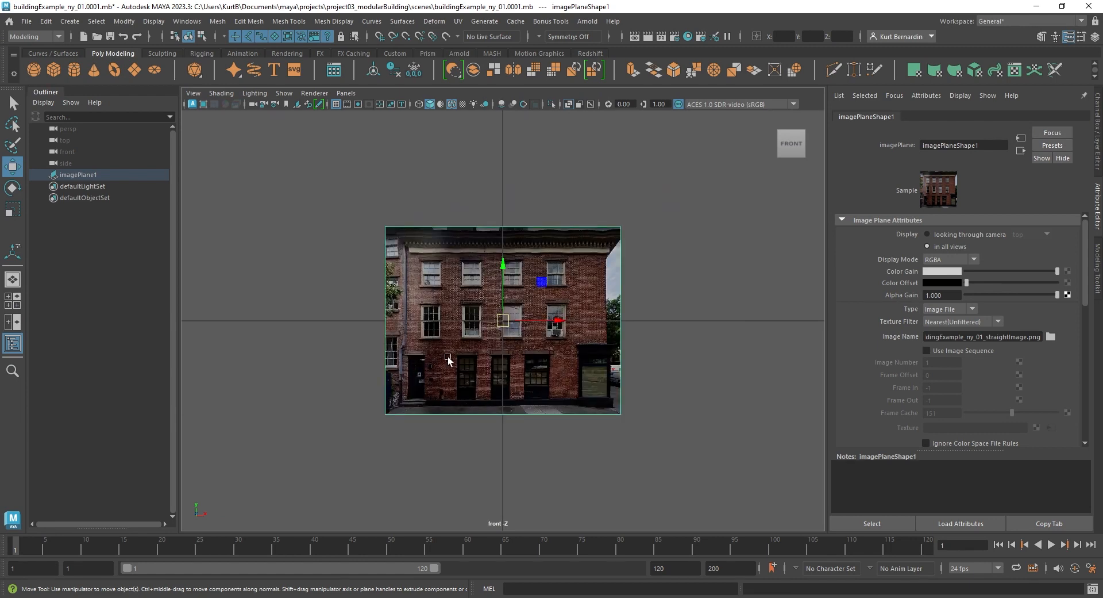
scroll(511, 336, "up", 3)
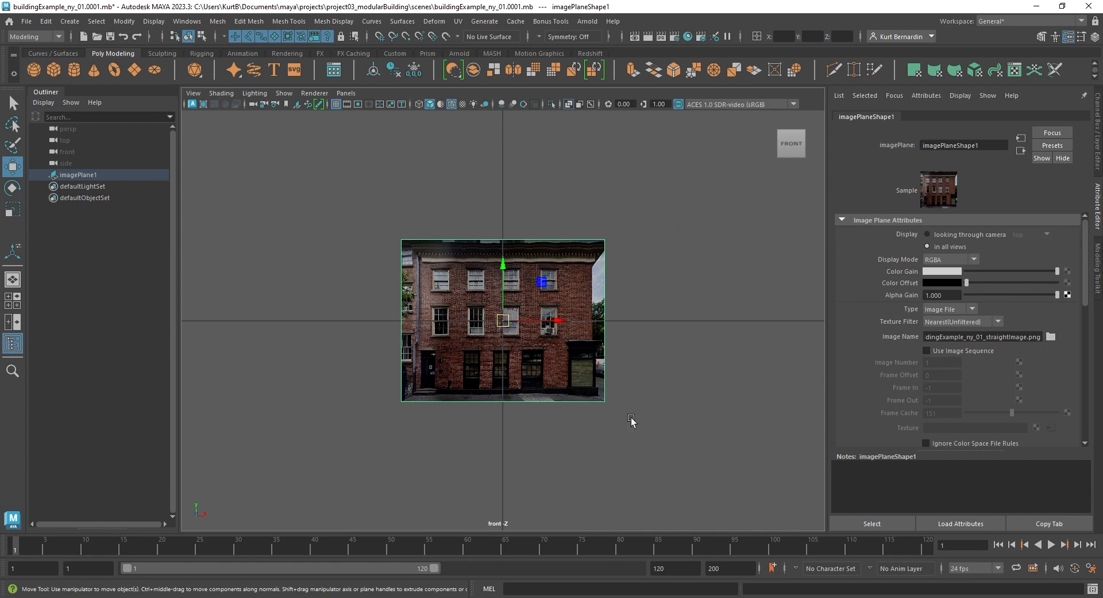
scroll(510, 386, "down", 1)
scroll(526, 349, "down", 2)
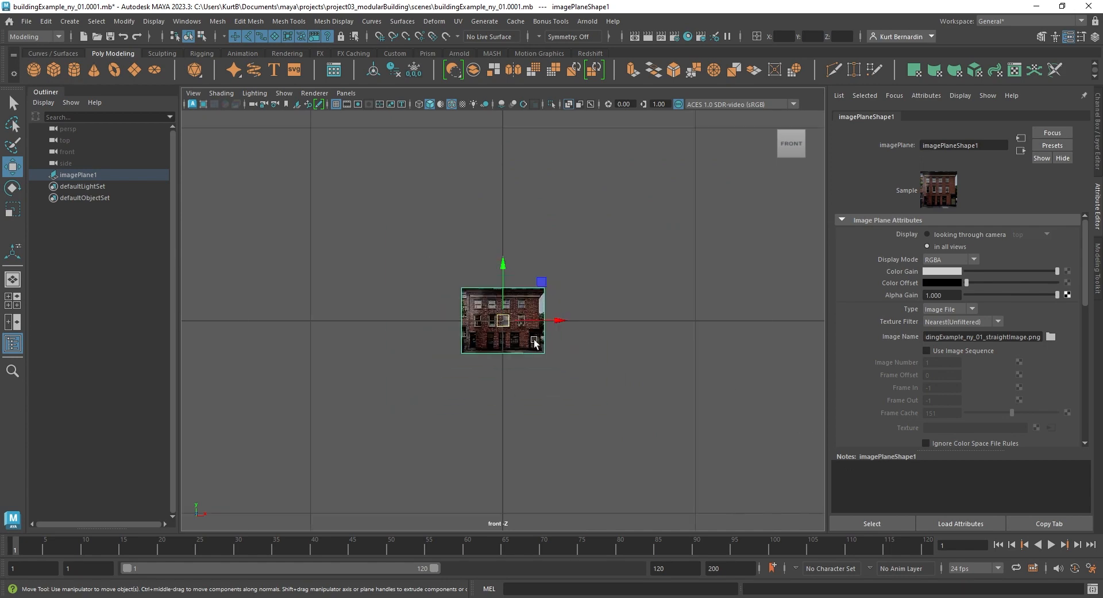
left_click(1091, 567)
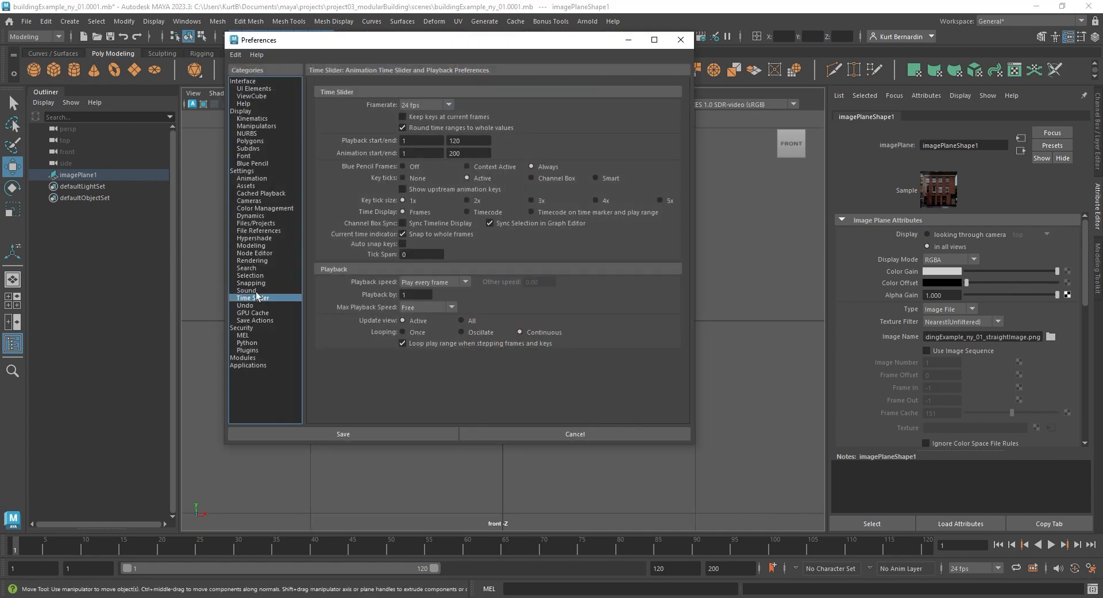
left_click(251, 179)
left_click(248, 172)
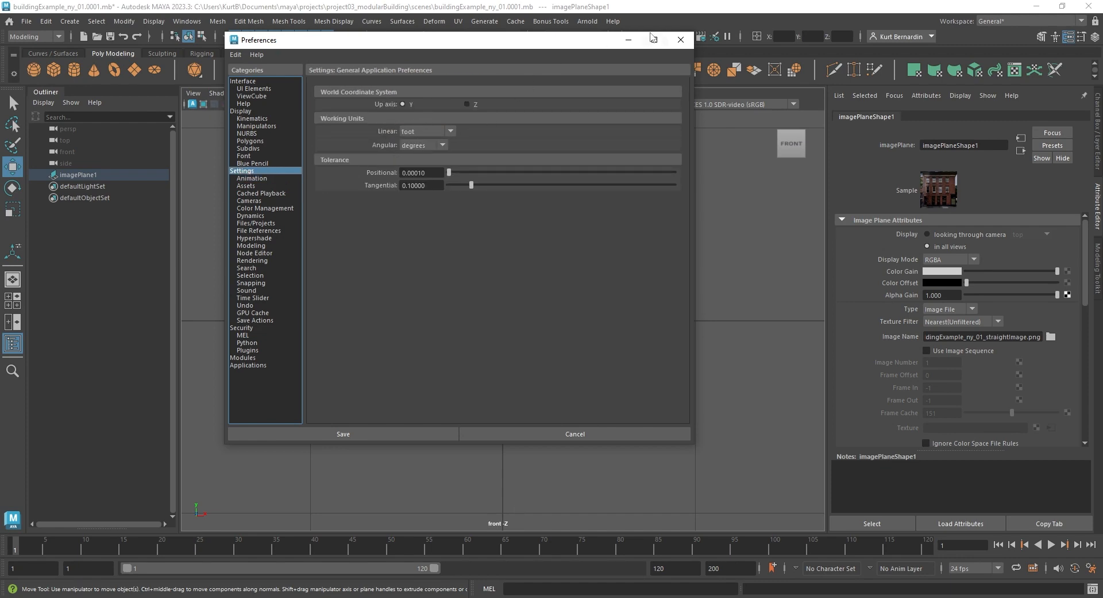
left_click(680, 40)
Scale up the image plane and move it so the building's lower-left corner lies near the origin
key("r")
scroll(504, 322, "up", 5)
scroll(504, 342, "down", 2)
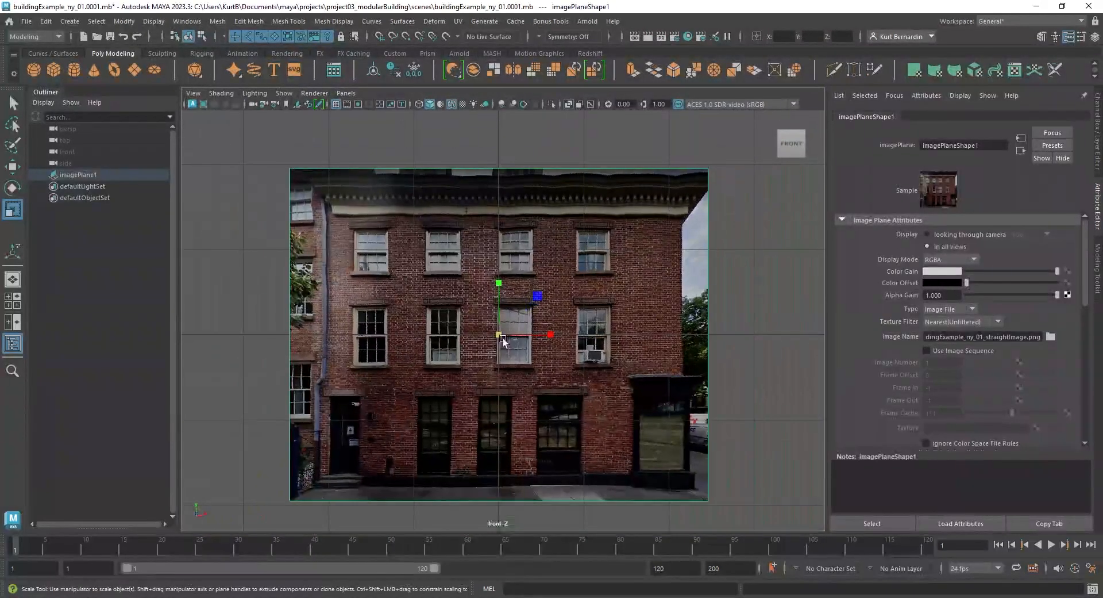
key("w")
scroll(602, 237, "down", 3)
left_click(602, 237)
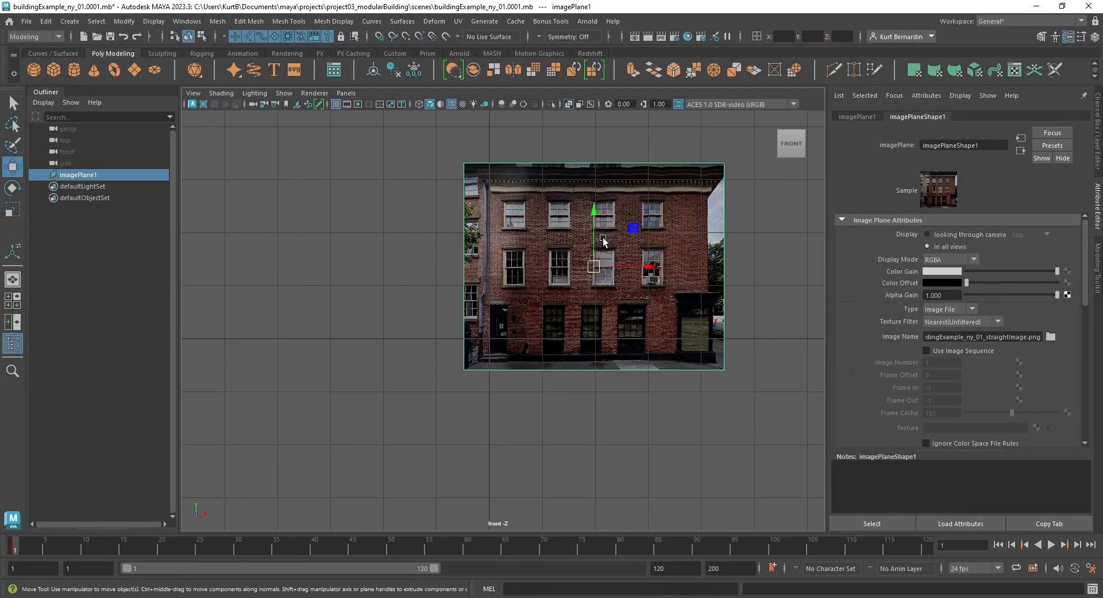
scroll(602, 237, "up", 4)
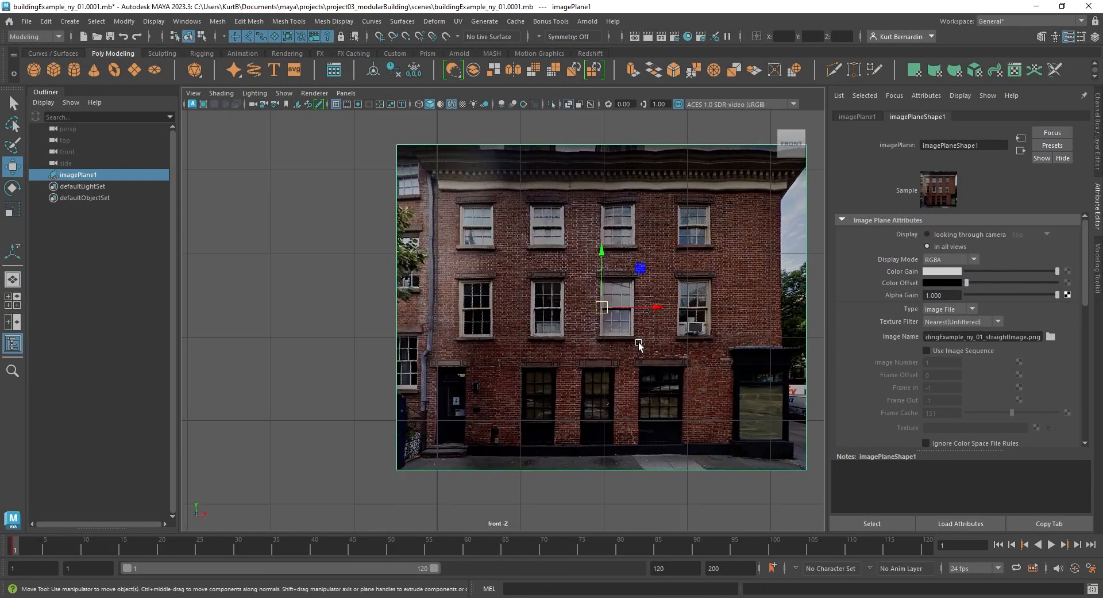
Move the image plane's pivot to the base of the building's left edge
middle_click_drag(639, 344, 611, 342, "alt")
key("d")
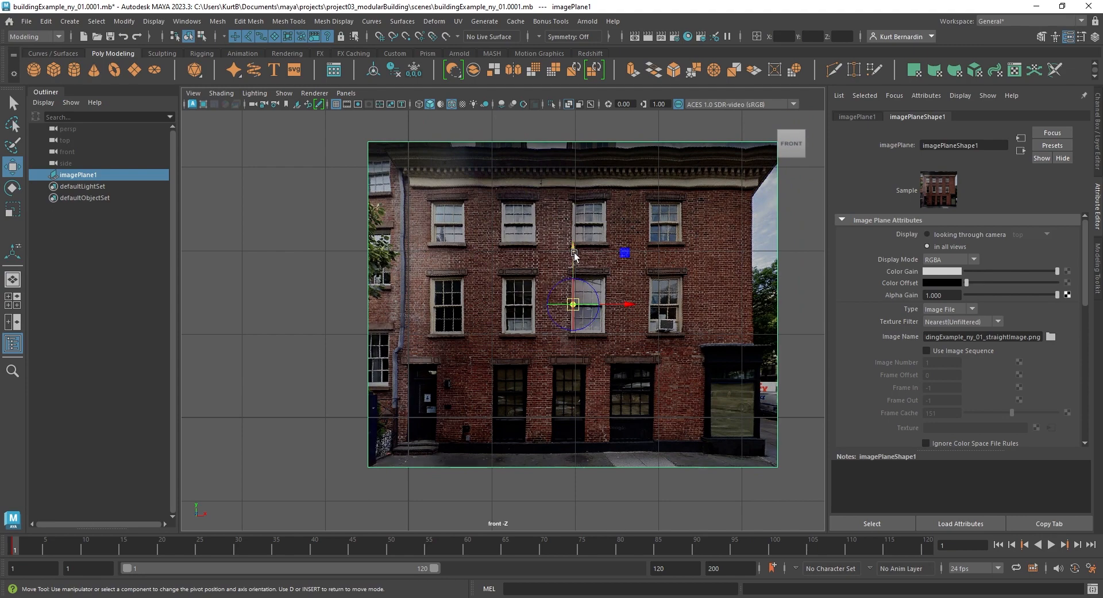
left_click_drag(574, 255, 626, 391)
key("d")
scroll(591, 422, "up", 3)
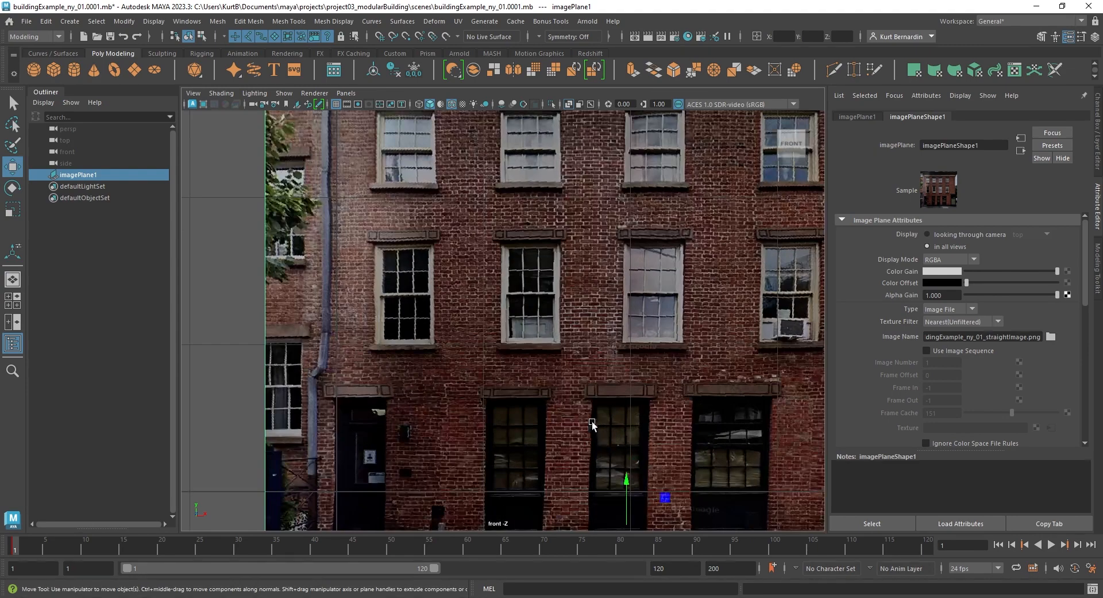
middle_click_drag(592, 422, 613, 180, "alt")
key("d")
left_click_drag(702, 289, 375, 282)
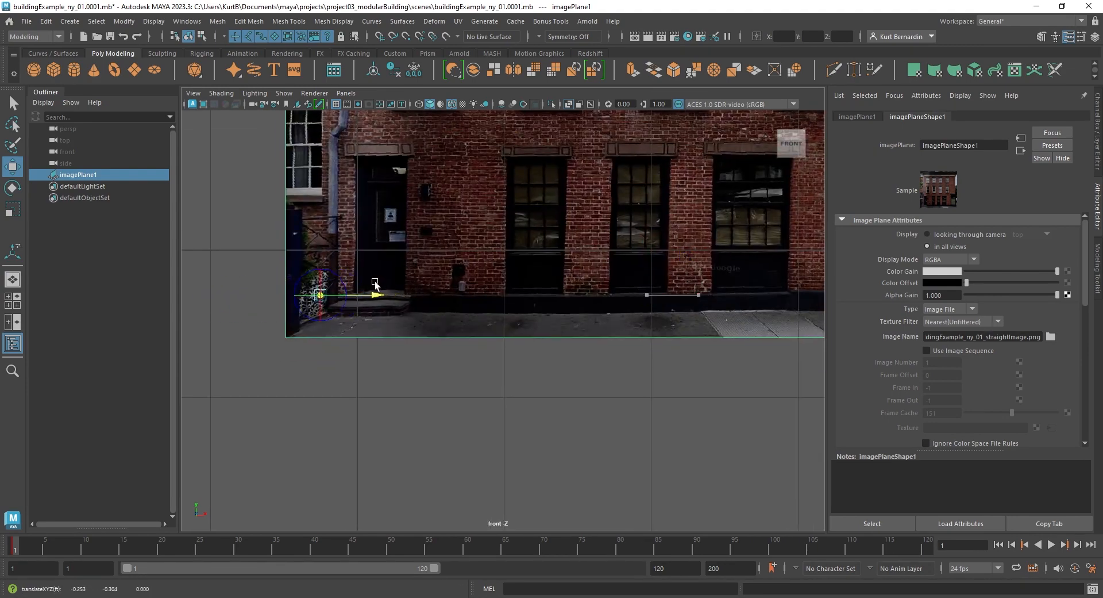
key("d")
Move the image plane so its pivot sits on the grid origin, and check the placement in perspective
scroll(420, 323, "up", 4)
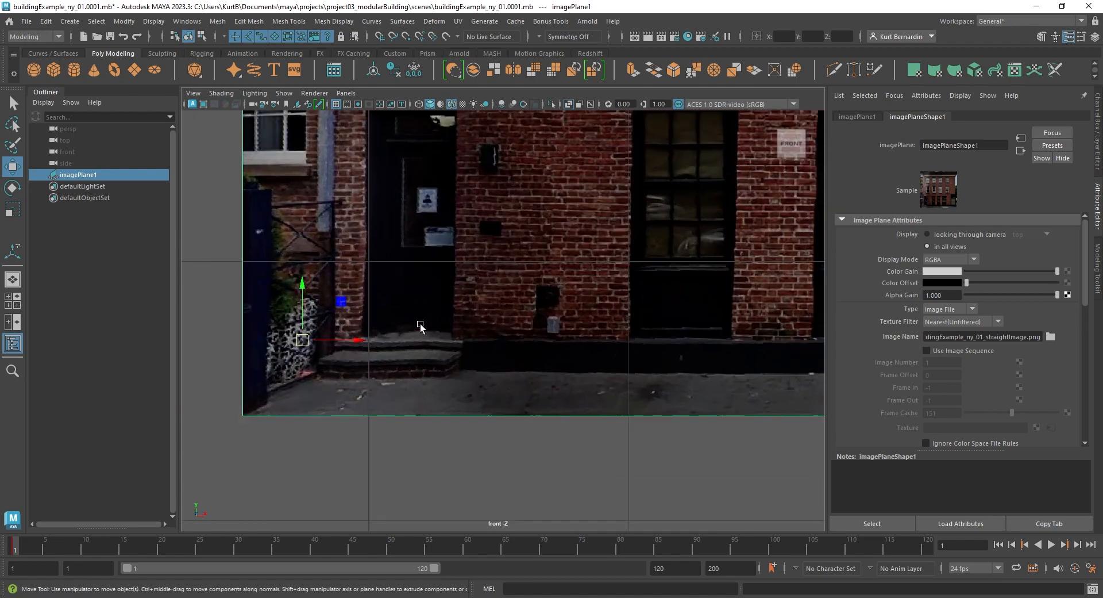
middle_click_drag(344, 332, 285, 340, "alt")
scroll(287, 341, "down", 2)
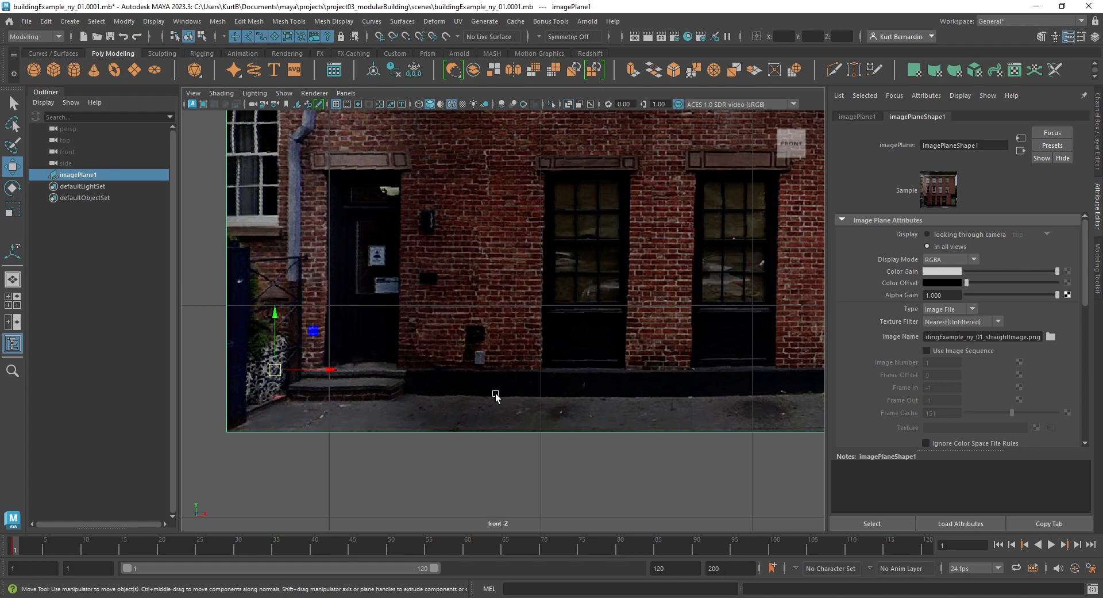
middle_click_drag(330, 351, 467, 362, "alt")
left_click_drag(472, 372, 475, 373)
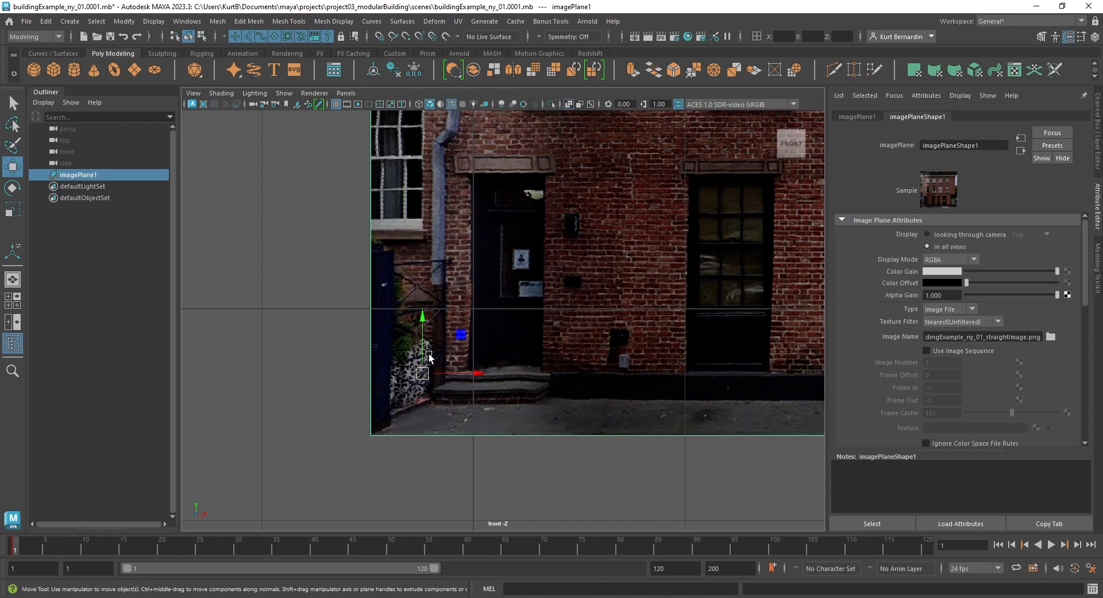
middle_click_drag(485, 336, 499, 374, "alt")
right_click_drag(500, 374, 500, 210, "alt")
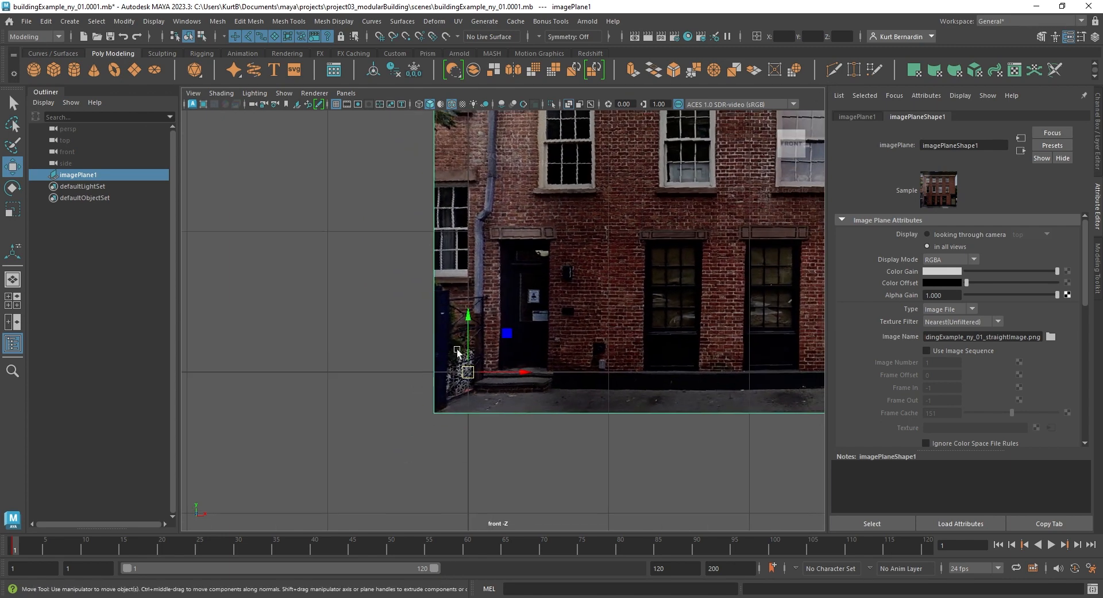
key("space")
left_click_drag(664, 229, 656, 144, "alt")
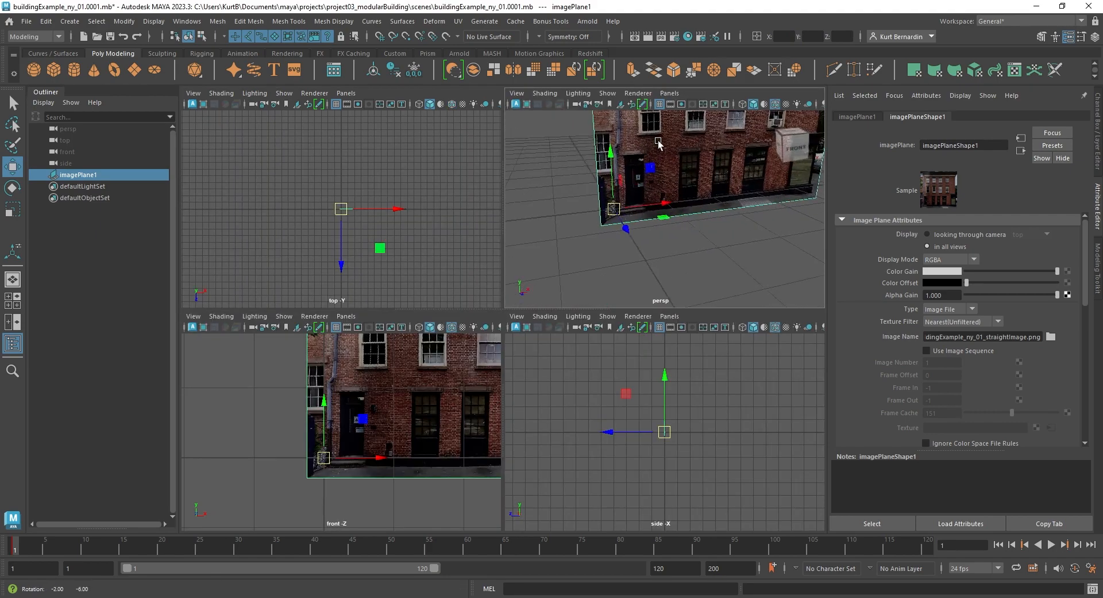
Enlarge the image plane uniformly from its pivot at the origin in the front view
key("space")
scroll(432, 381, "down", 10)
key("e")
key("r")
scroll(443, 384, "up", 6)
middle_click_drag(454, 386, 495, 352, "alt")
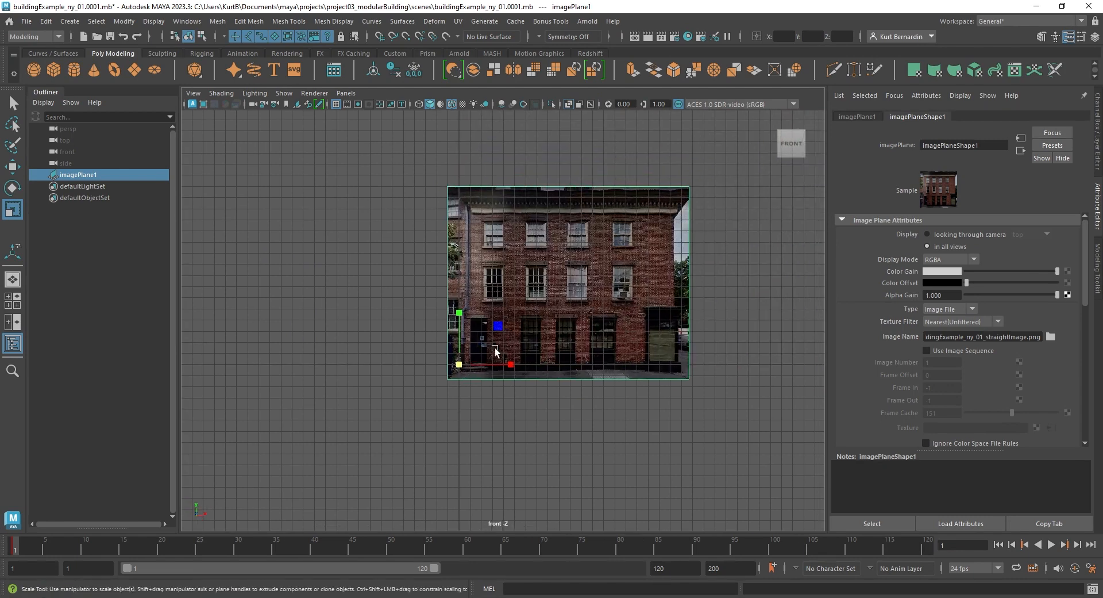
scroll(495, 351, "down", 2)
left_click_drag(466, 366, 410, 119)
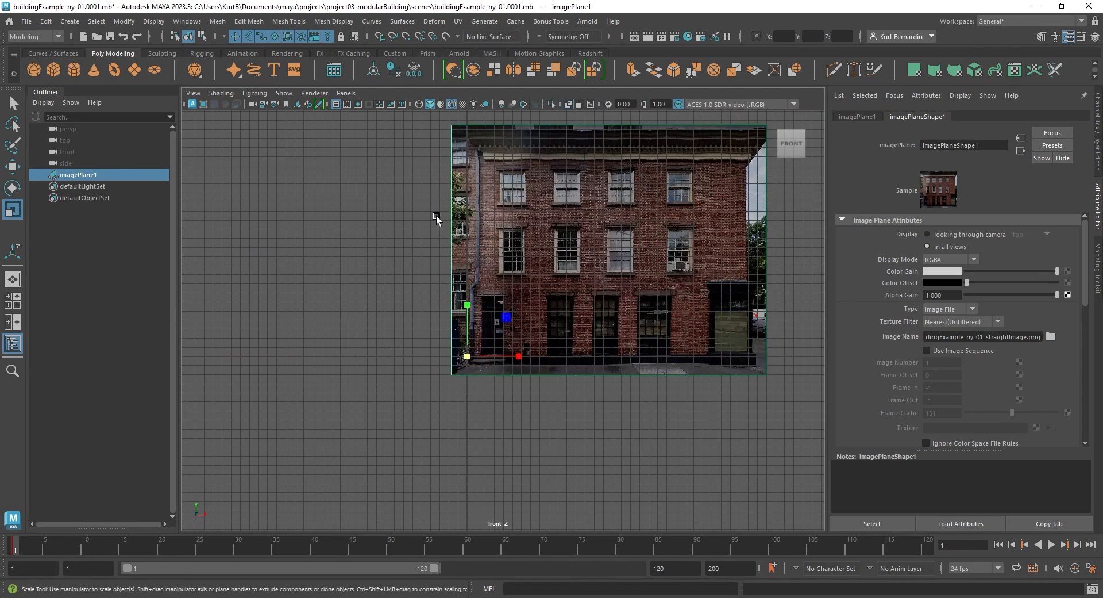
middle_click_drag(450, 218, 376, 285, "alt")
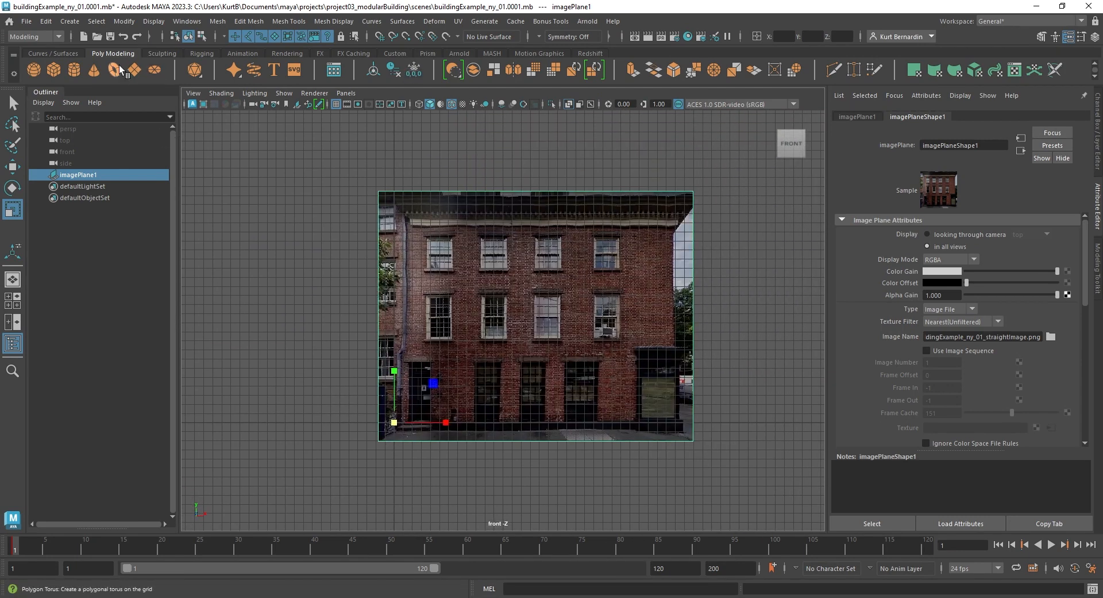
Create a polygon plane and set its Rotate X to 90 so it faces the front view
left_click(135, 70)
scroll(536, 394, "up", 6)
key("e")
left_click_drag(341, 426, 395, 446)
key("ctrl+a")
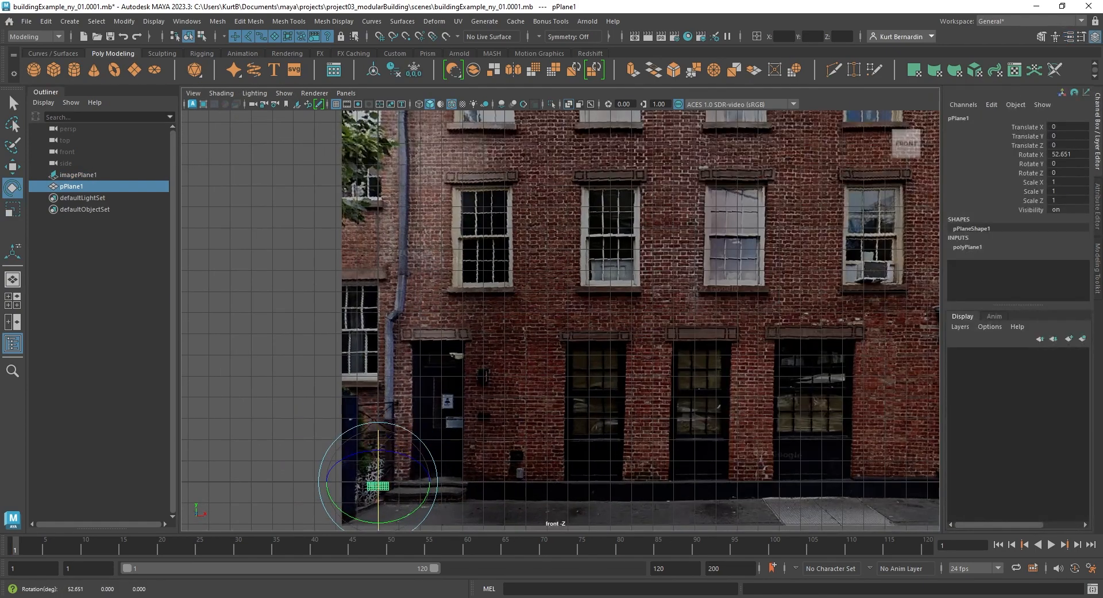
double_click(1069, 154)
type("90")
key("Return")
Snap the polygon plane's pivot to its lower-left corner vertex and move that corner onto the origin
scroll(505, 238, "up", 5)
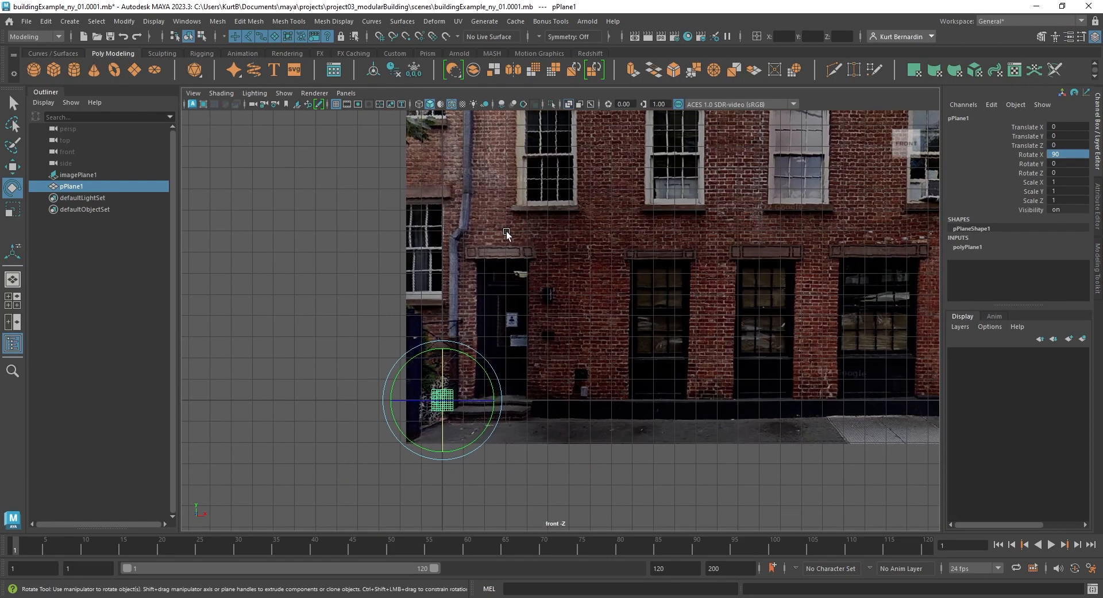
middle_click_drag(367, 339, 422, 322, "alt")
scroll(425, 322, "up", 3)
middle_click_drag(486, 301, 718, 298, "alt")
scroll(718, 299, "up", 2)
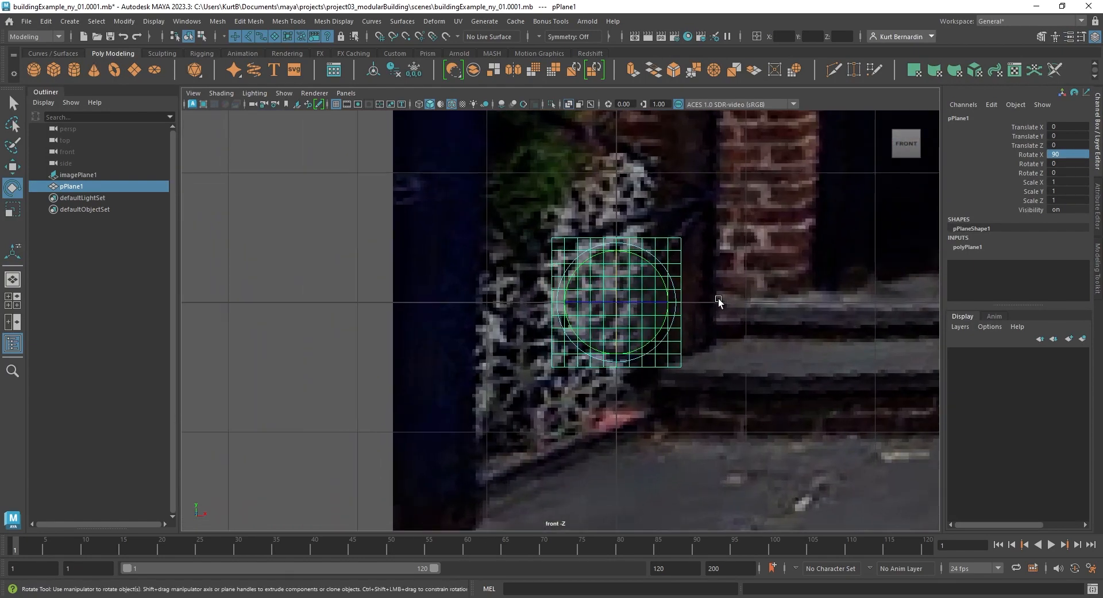
key("w")
key("d")
key("v")
left_click_drag(670, 302, 552, 303)
left_click_drag(553, 253, 552, 366)
left_click_drag(552, 366, 616, 301)
Set the polygon plane's absolute X and Y position to 0 and switch to the perspective view
left_click(783, 36)
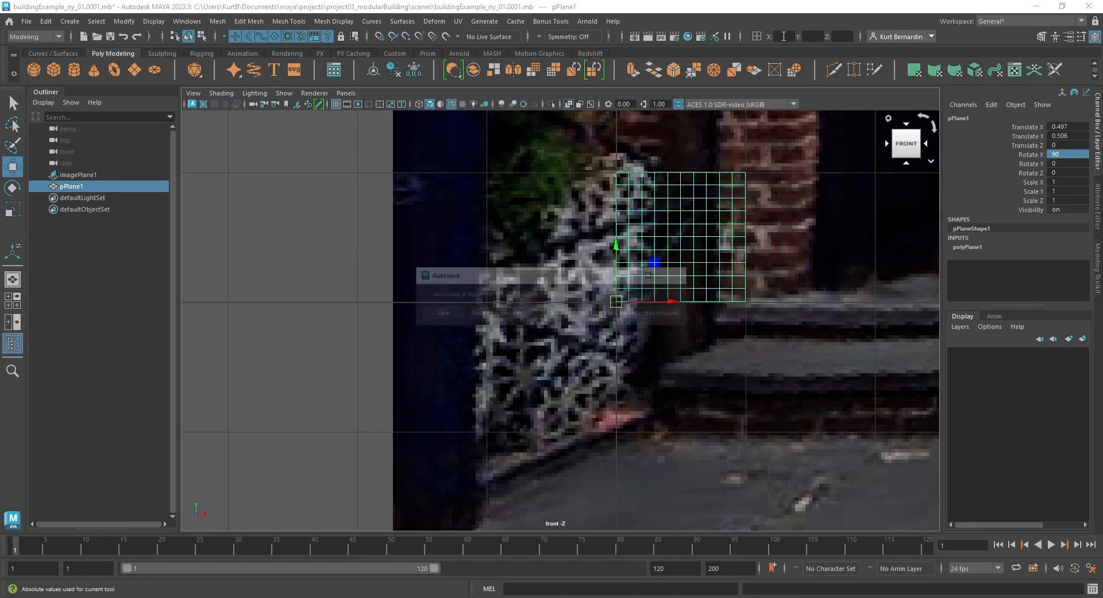
type("0")
key("Tab")
type("0")
key("Return")
key("space")
key("space")
Set the polygon plane's Subdivisions Width and Subdivisions Height to 1
left_click(966, 247)
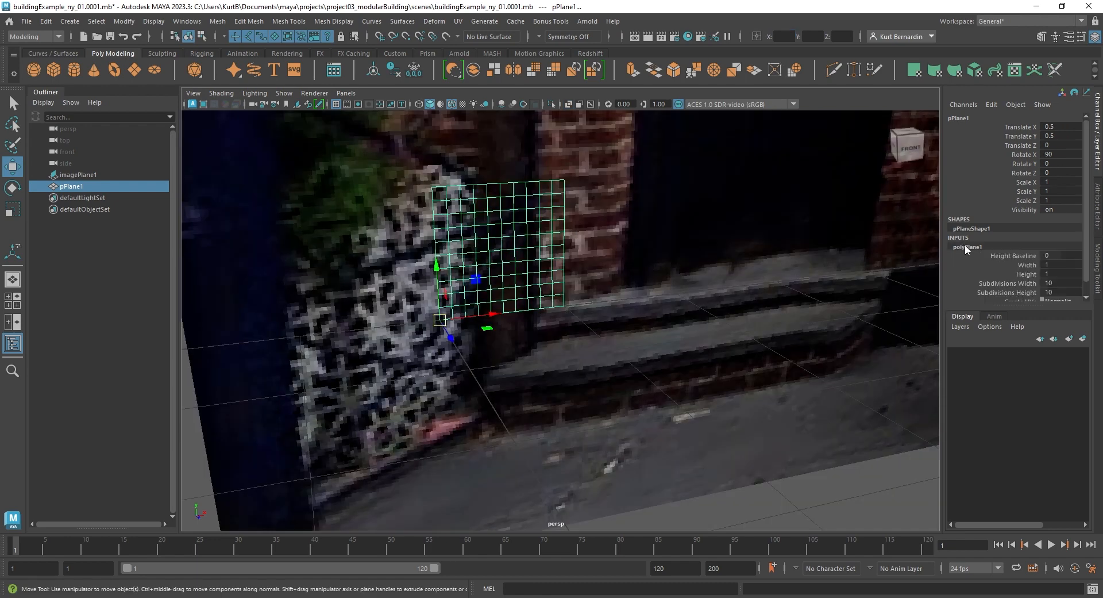
scroll(1058, 283, "down", 1)
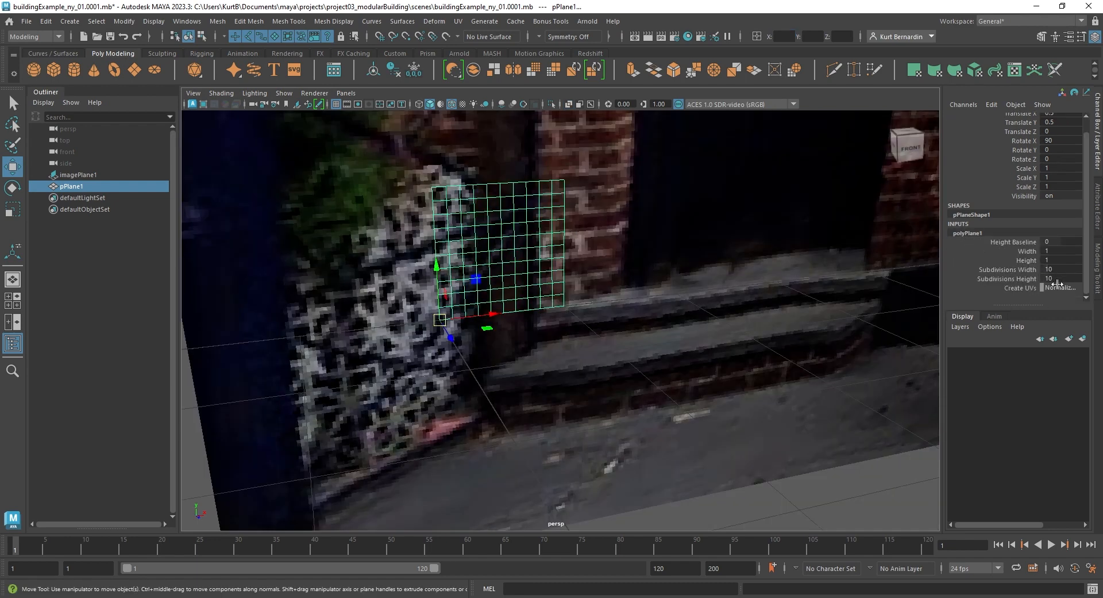
left_click_drag(1057, 268, 1064, 276)
type("1")
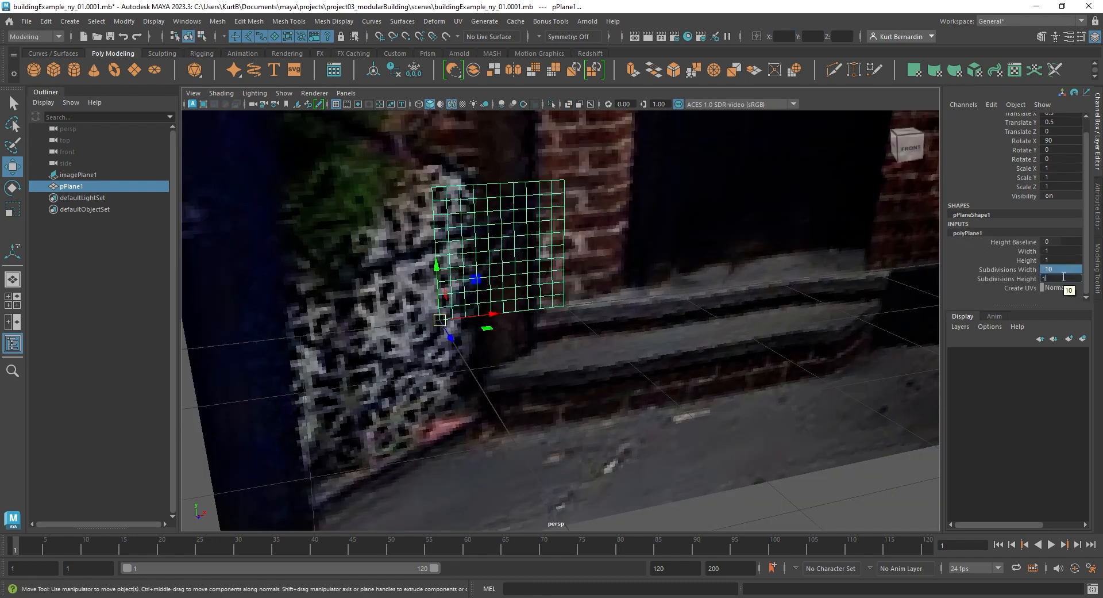
key("Return")
Stretch the polygon plane vertically in the front view and set its Scale Z to 30
key("r")
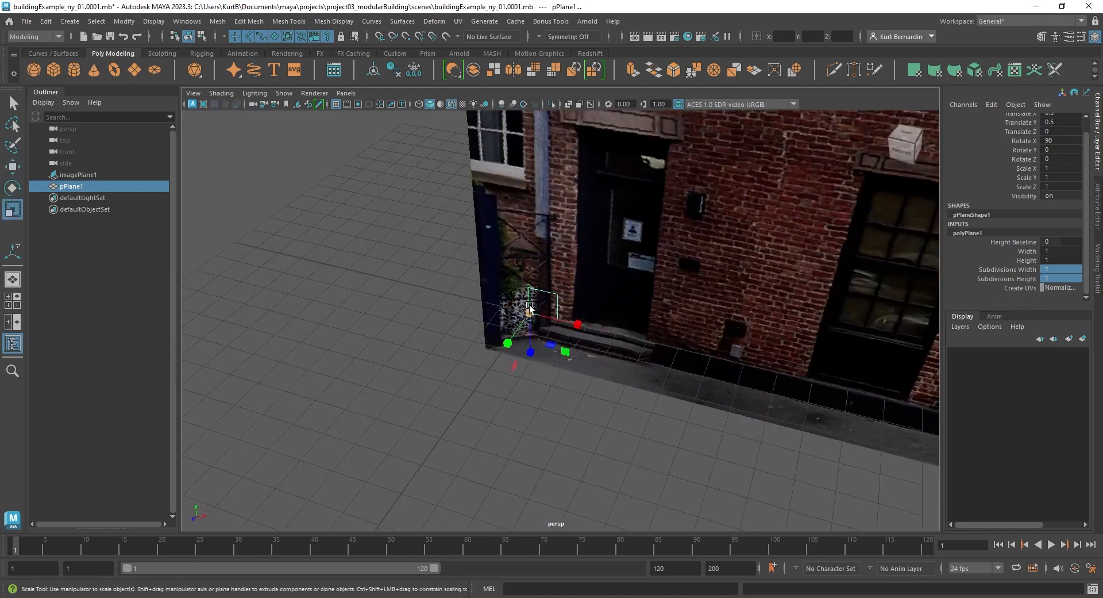
left_click_drag(532, 355, 533, 420)
left_click(905, 141)
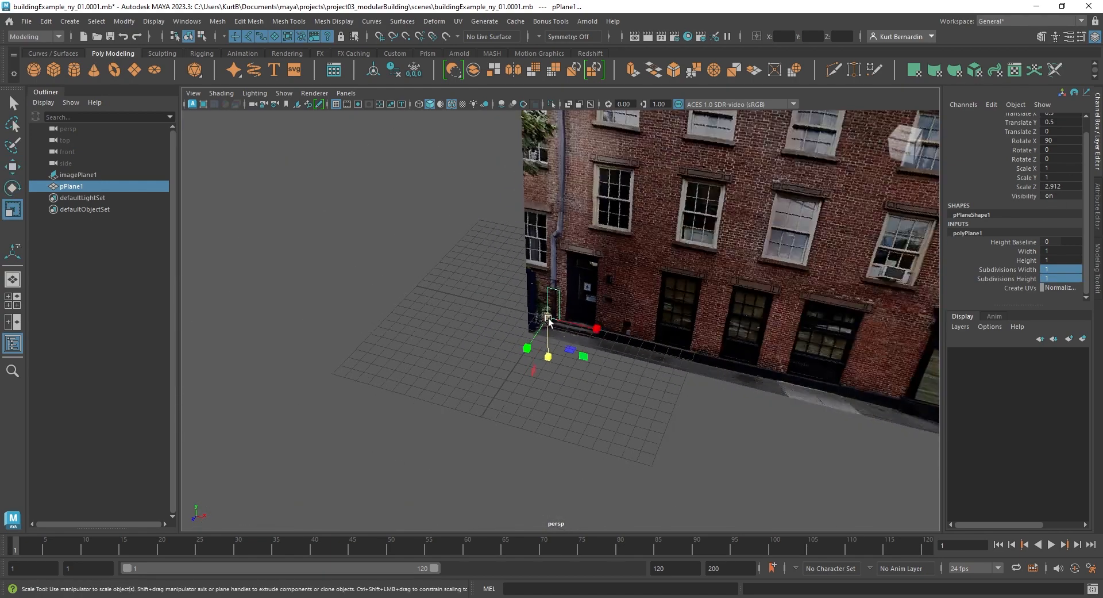
key("space")
key("space")
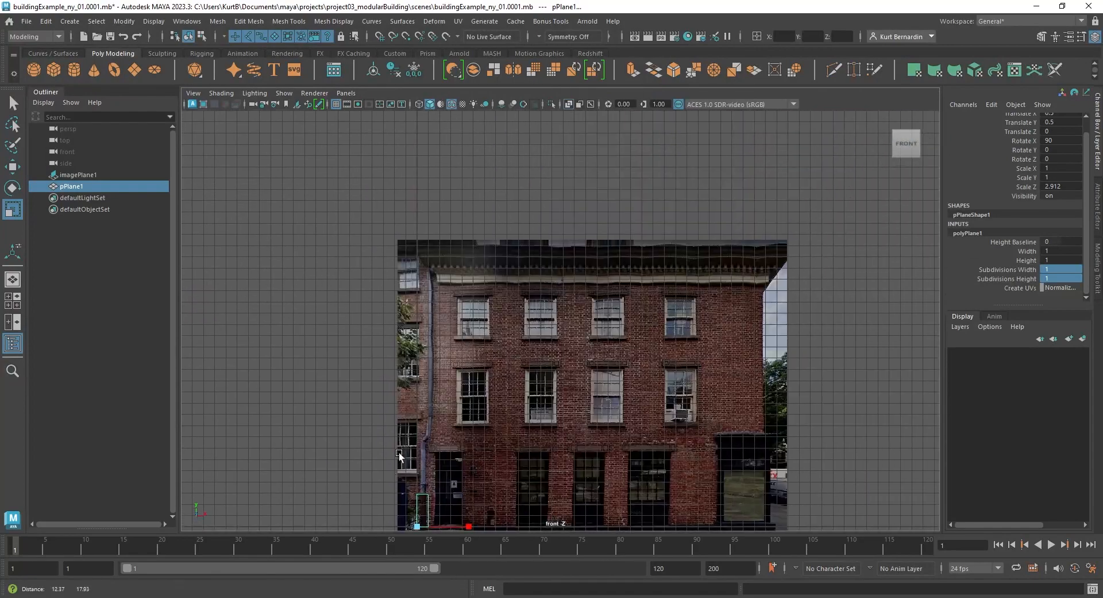
scroll(464, 371, "down", 3)
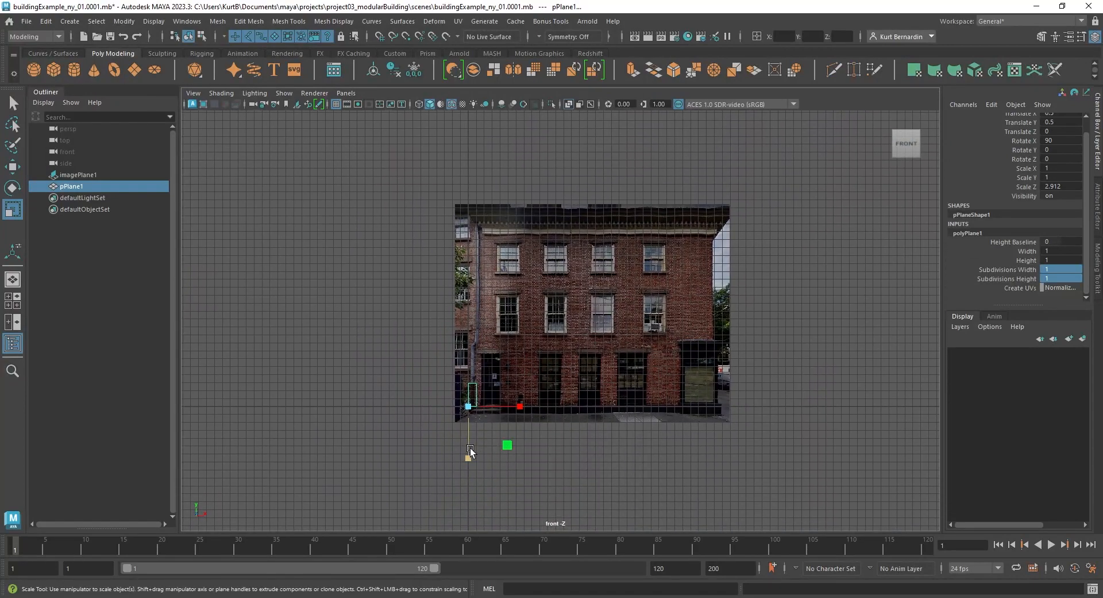
left_click_drag(470, 447, 482, 536)
double_click(1066, 187)
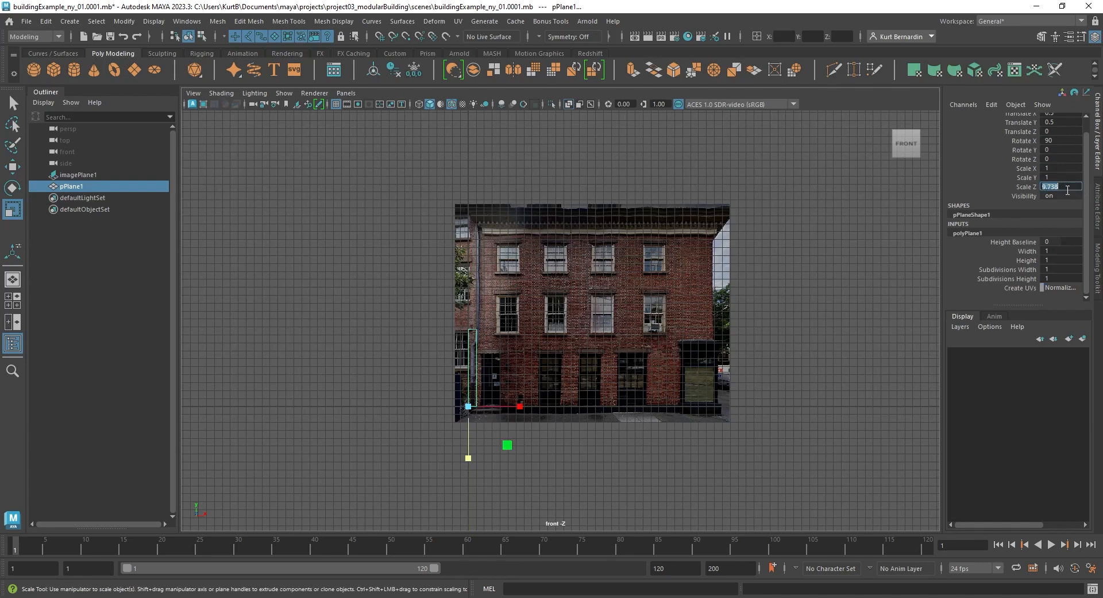
type("30")
key("Return")
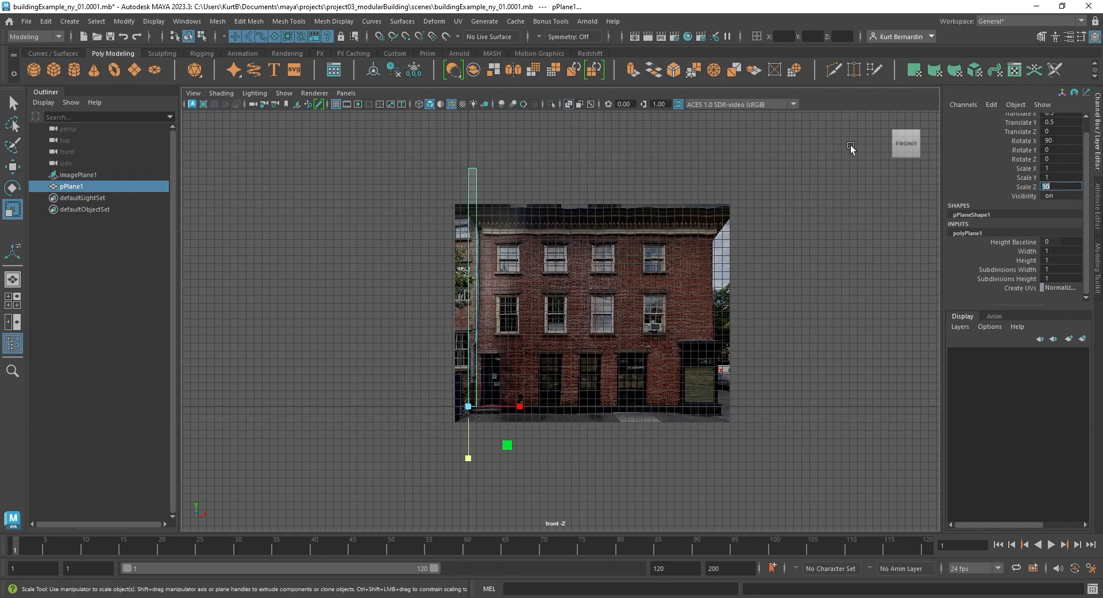
Scale the reference image plane up uniformly until the building's height fits the polygon plane
left_click(88, 175)
left_click_drag(463, 403, 554, 384)
Widen the polygon plane across the building's facade and set its Scale X to 40
left_click(62, 187)
left_click_drag(454, 430, 1102, 374)
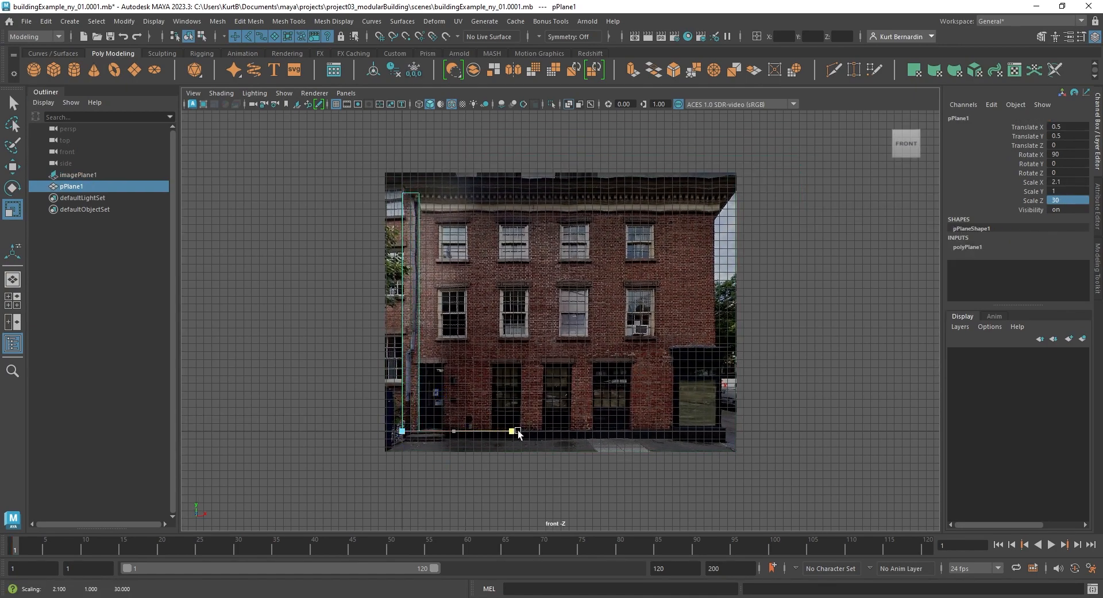
left_click_drag(453, 432, 535, 435)
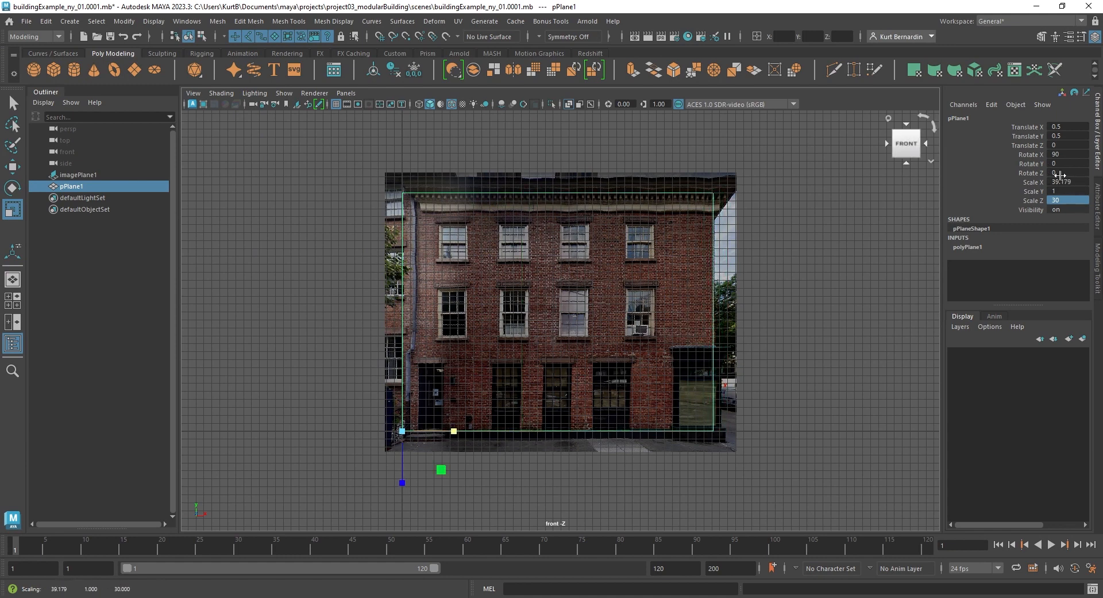
double_click(1069, 181)
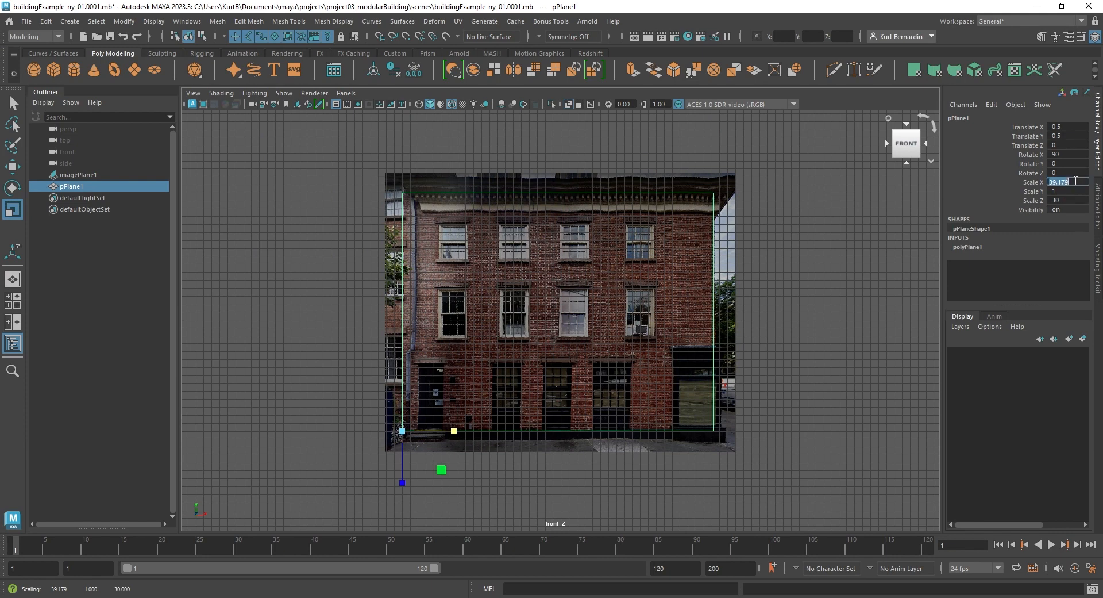
type("40")
key("Return")
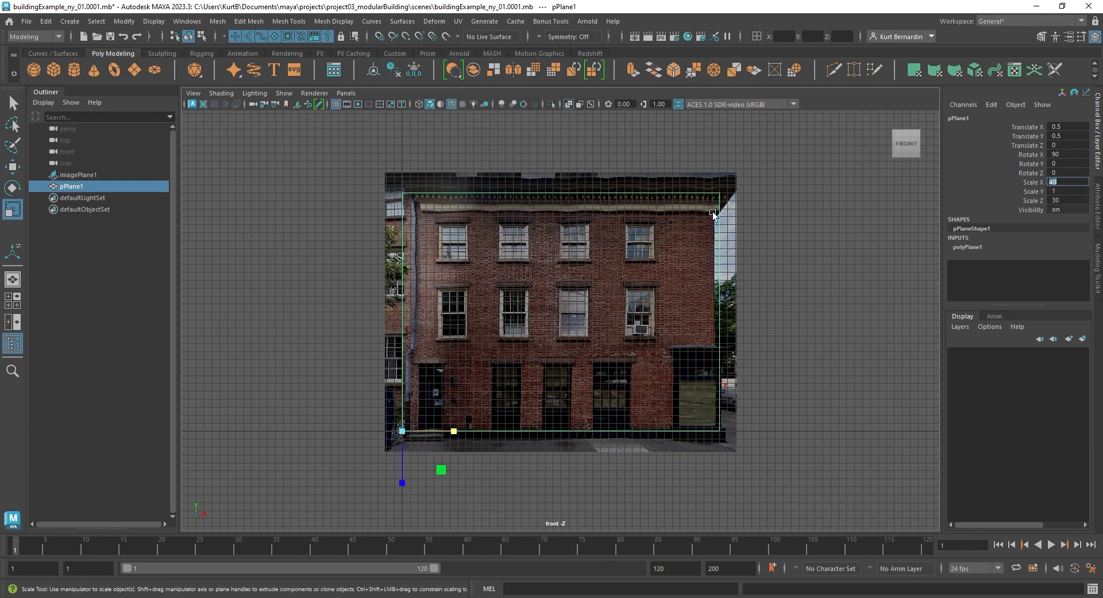
Enlarge the reference image plane to fit the polygon plane's width, then set its Scale X, Y and Z to 105
left_click(86, 164)
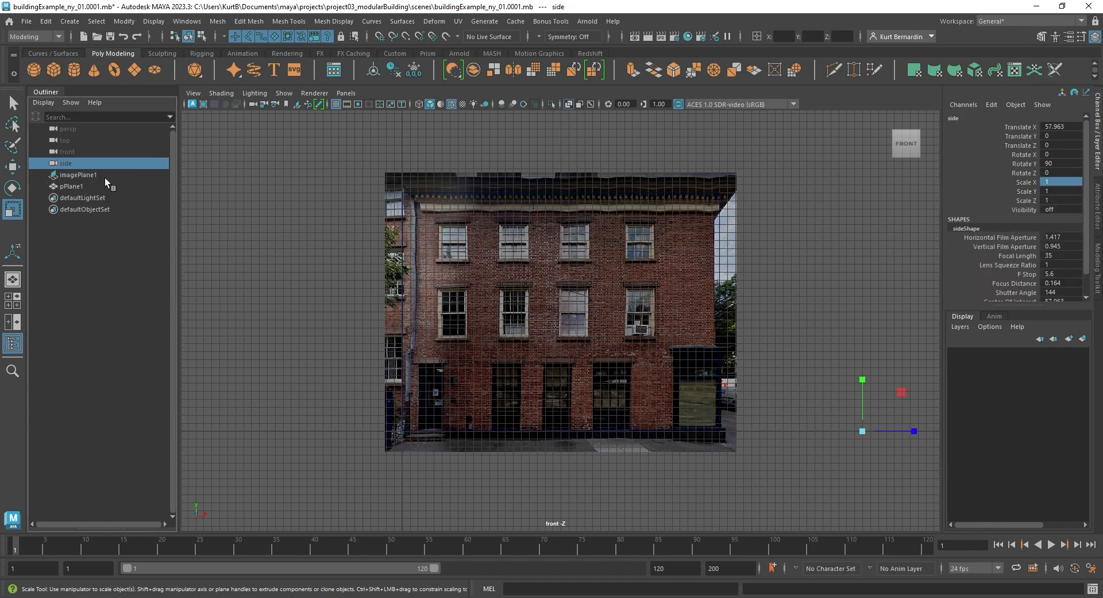
left_click(105, 176)
scroll(526, 231, "up", 3)
middle_click_drag(530, 264, 501, 255, "alt")
left_click_drag(325, 460, 336, 463)
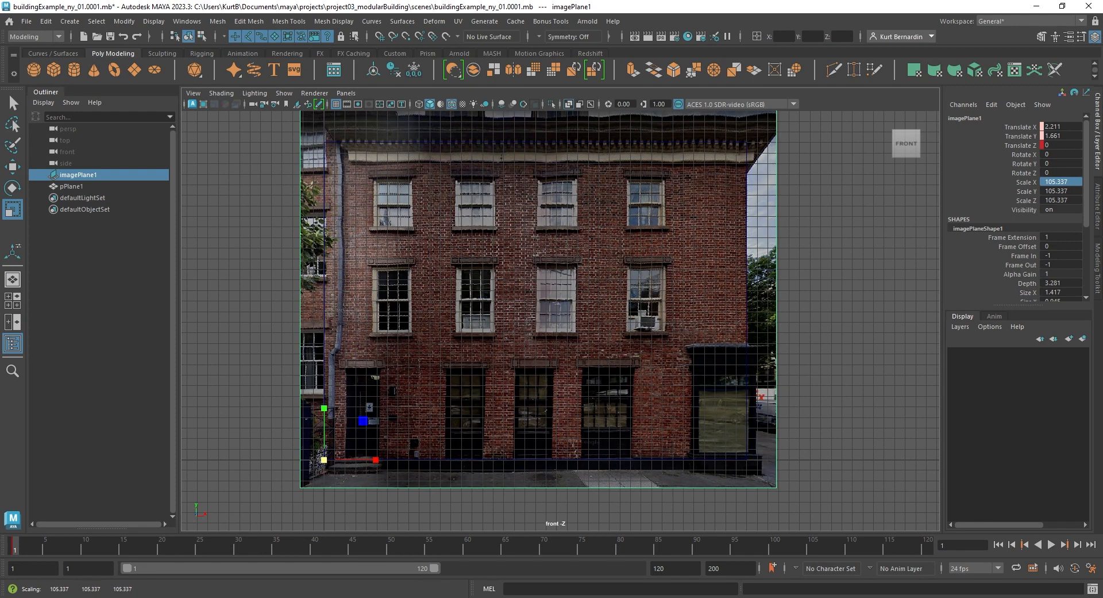
left_click(1043, 200, "shift")
left_click(1055, 201)
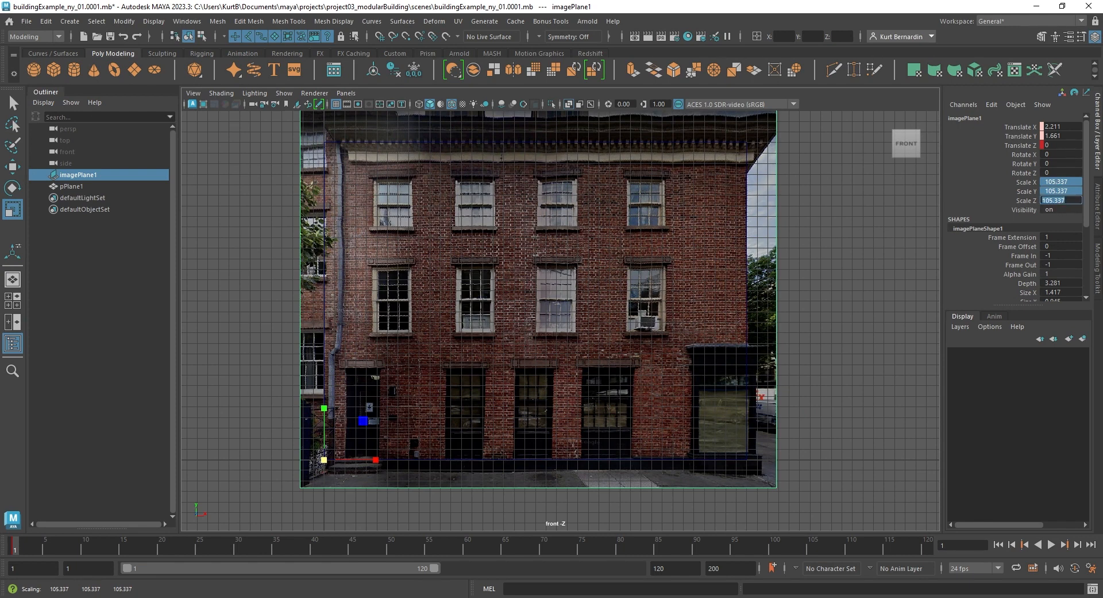
type("105")
key("Return")
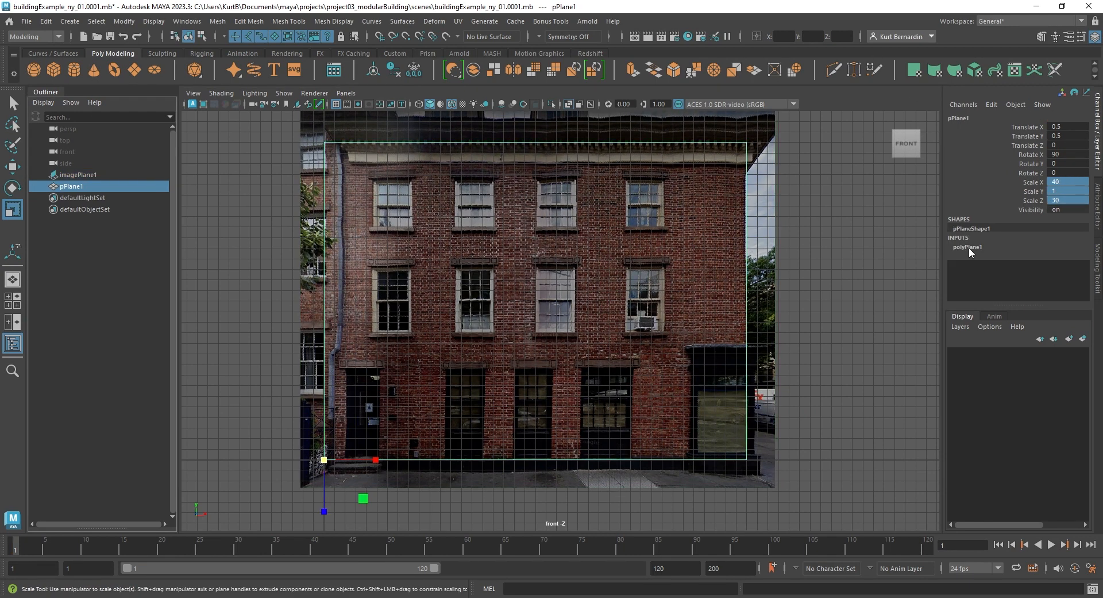
Set the polygon plane's Subdivisions Height to 3 to divide the facade into storeys
left_click(969, 247)
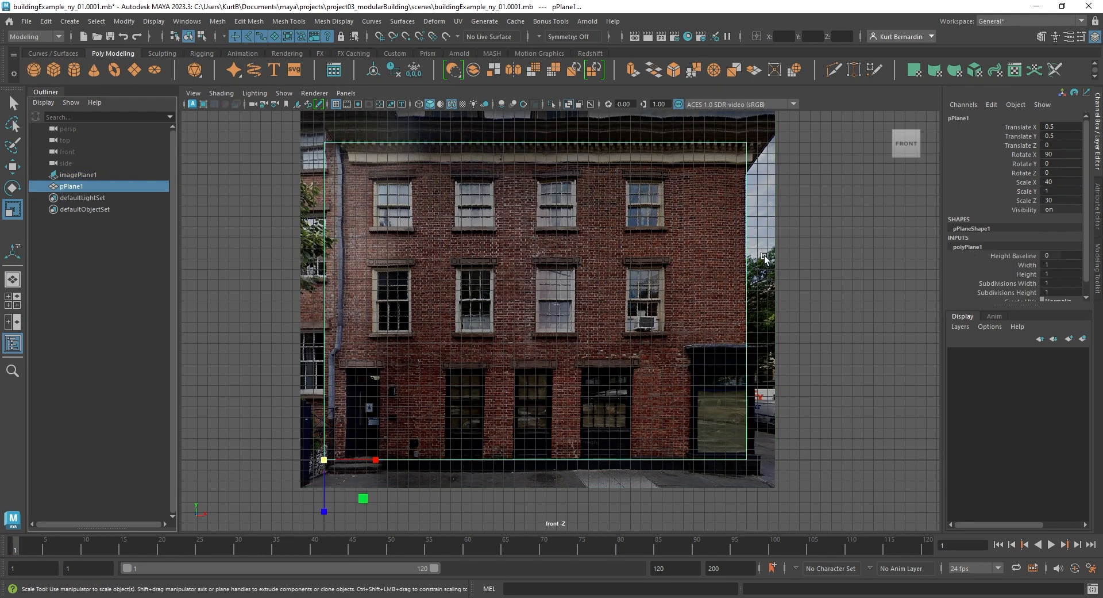
left_click(1058, 293)
type("3")
key("Return")
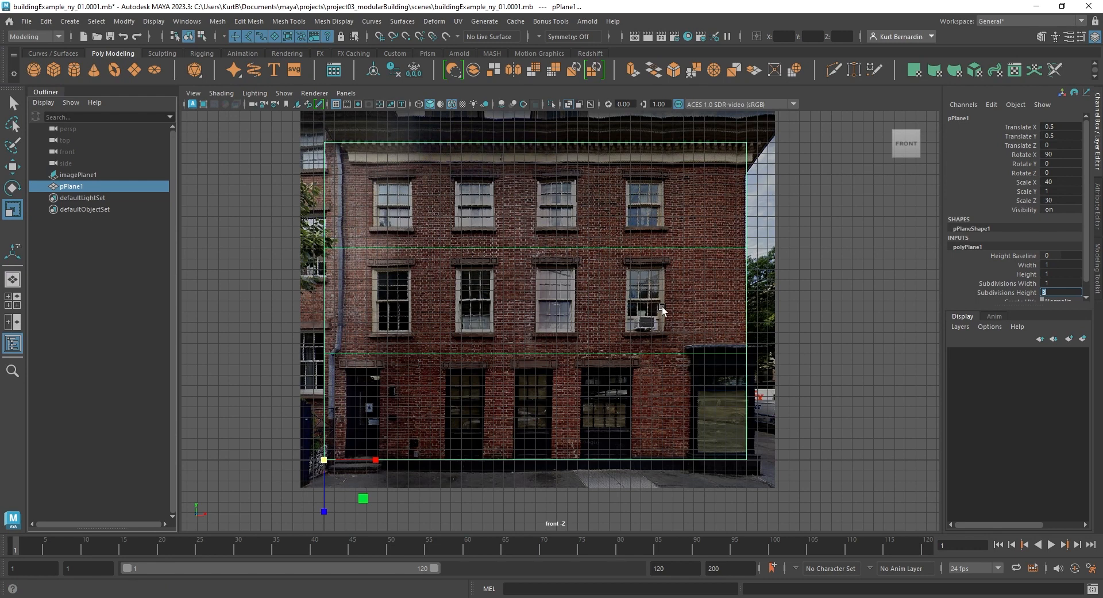
middle_click_drag(664, 297, 634, 314, "alt")
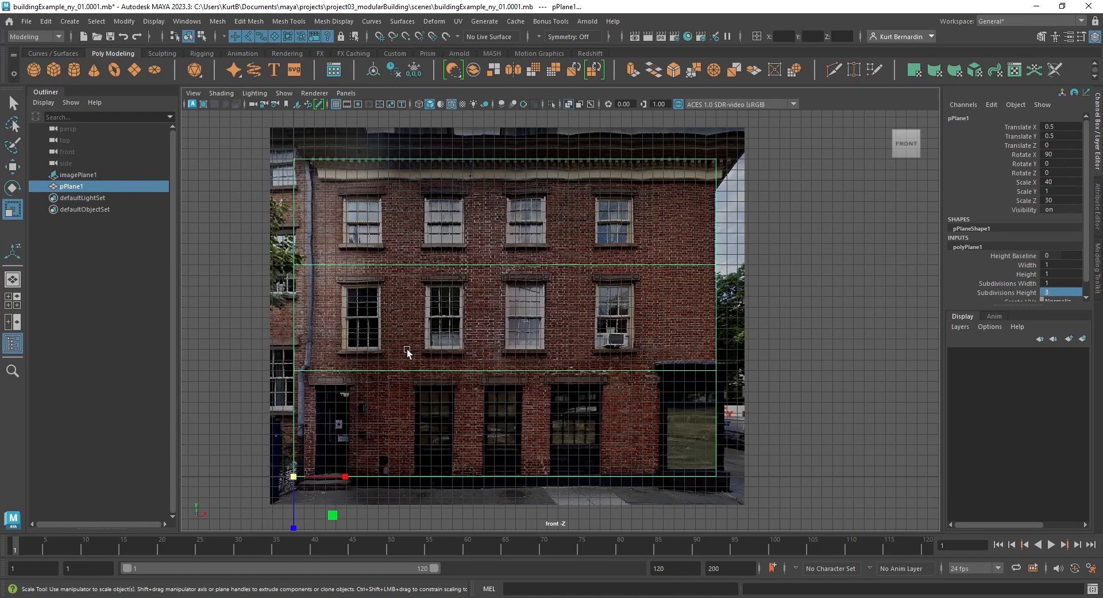
Try 2, 3 and 4 for the polygon plane's Subdivisions Width and settle on 5
left_click(1044, 283)
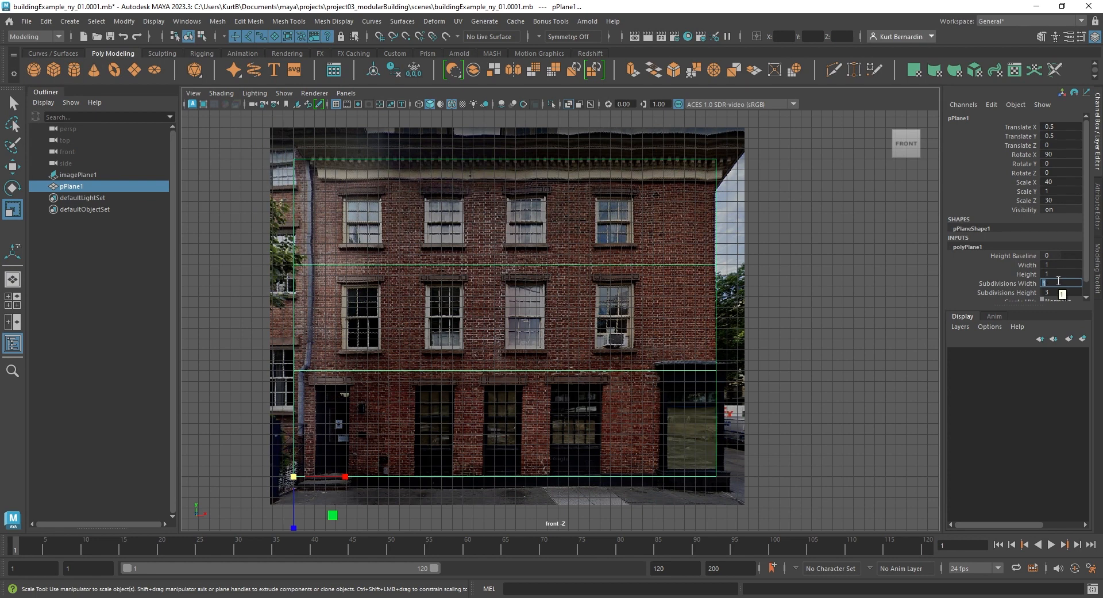
type("2")
key("Return")
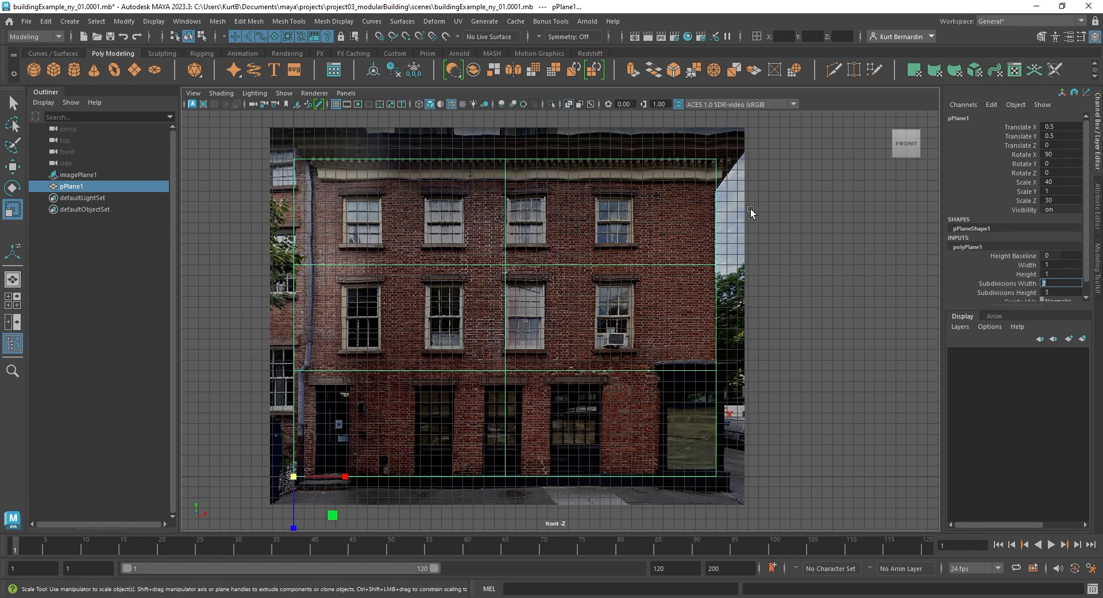
type("3")
key("Return")
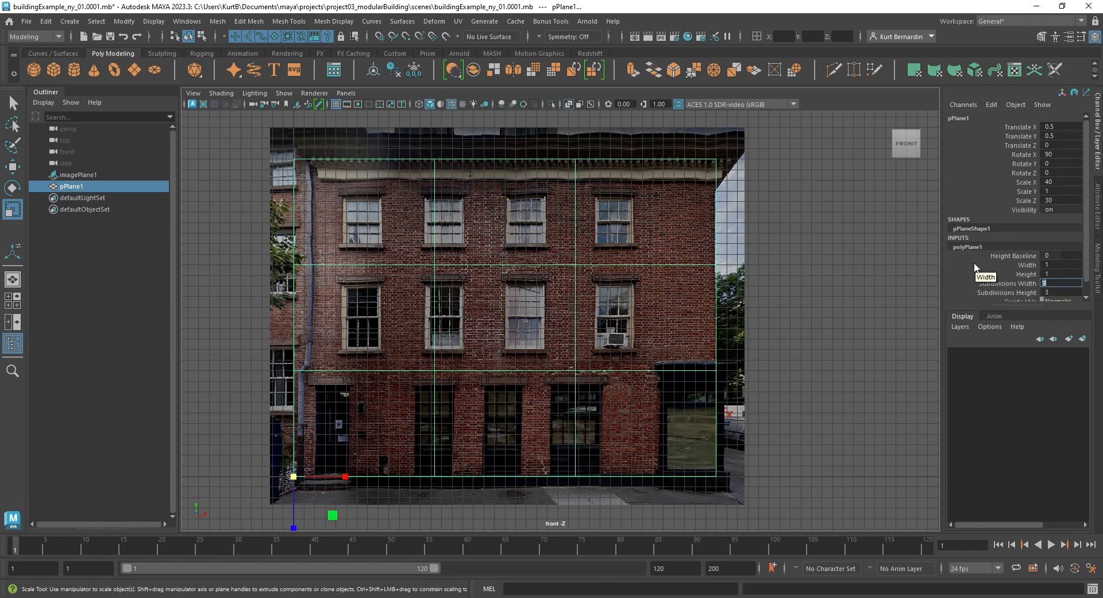
type("4")
key("Return")
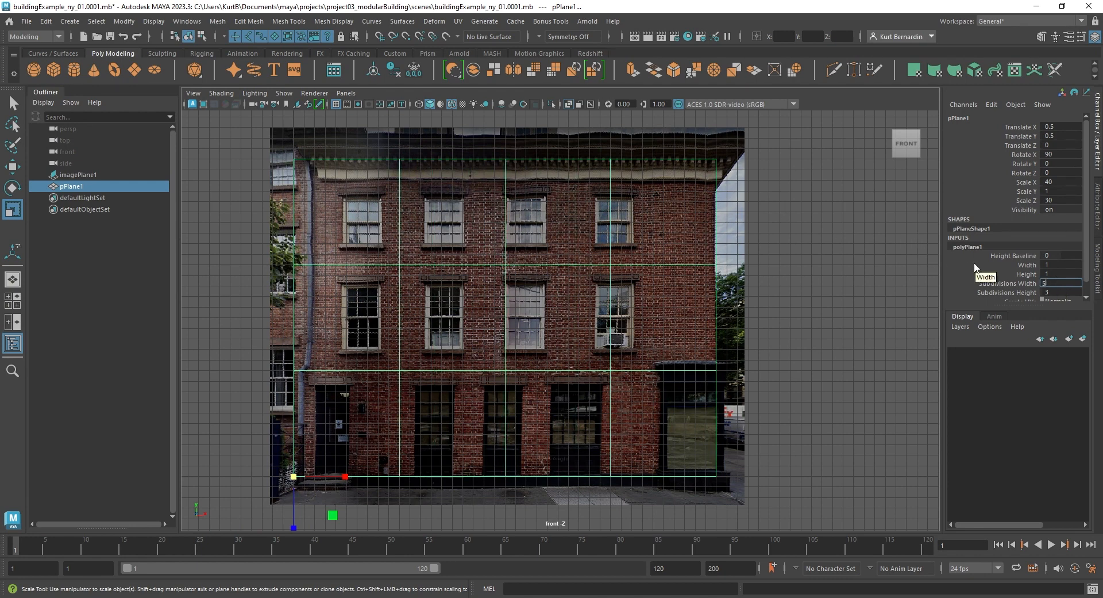
type("5")
key("Return")
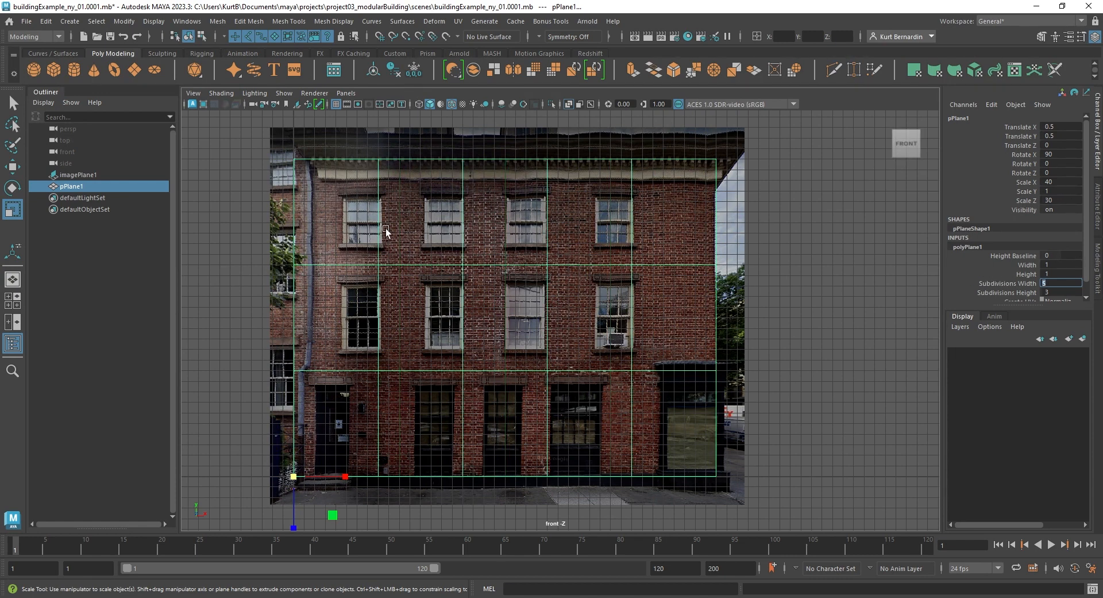
Select the top-storey face at the facade's left end and extract it as a separate mesh
middle_click_drag(439, 208, 484, 292, "alt")
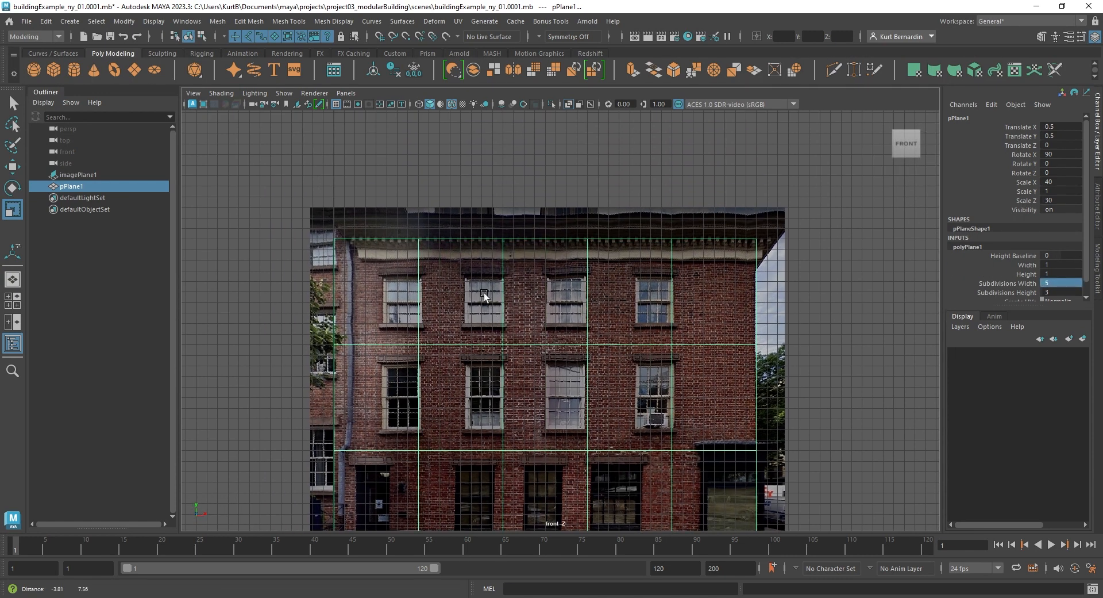
scroll(484, 292, "up", 3)
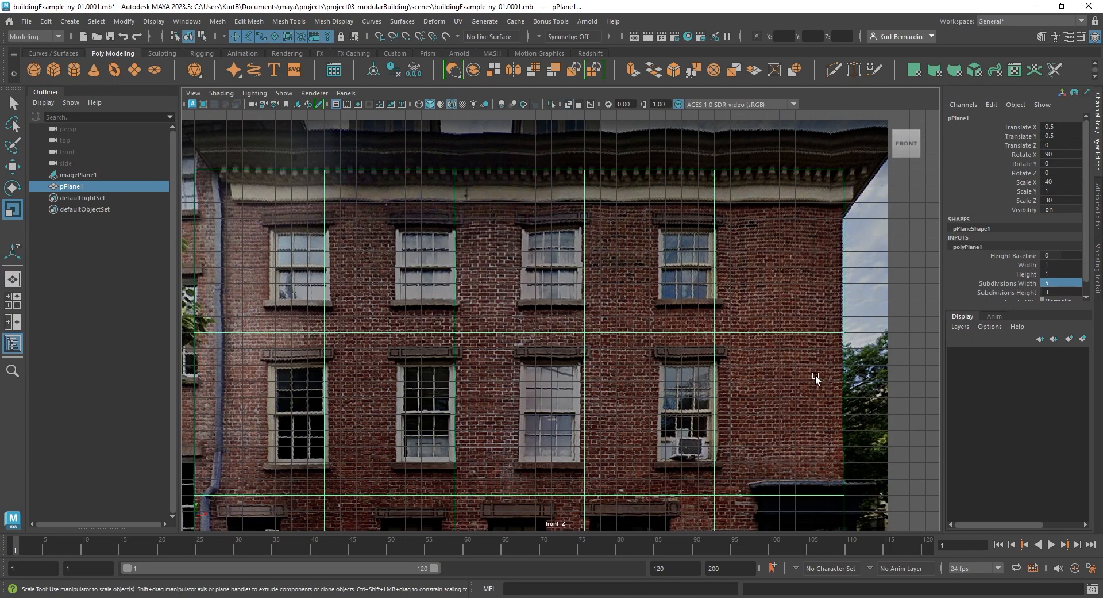
middle_click_drag(493, 348, 572, 315, "alt")
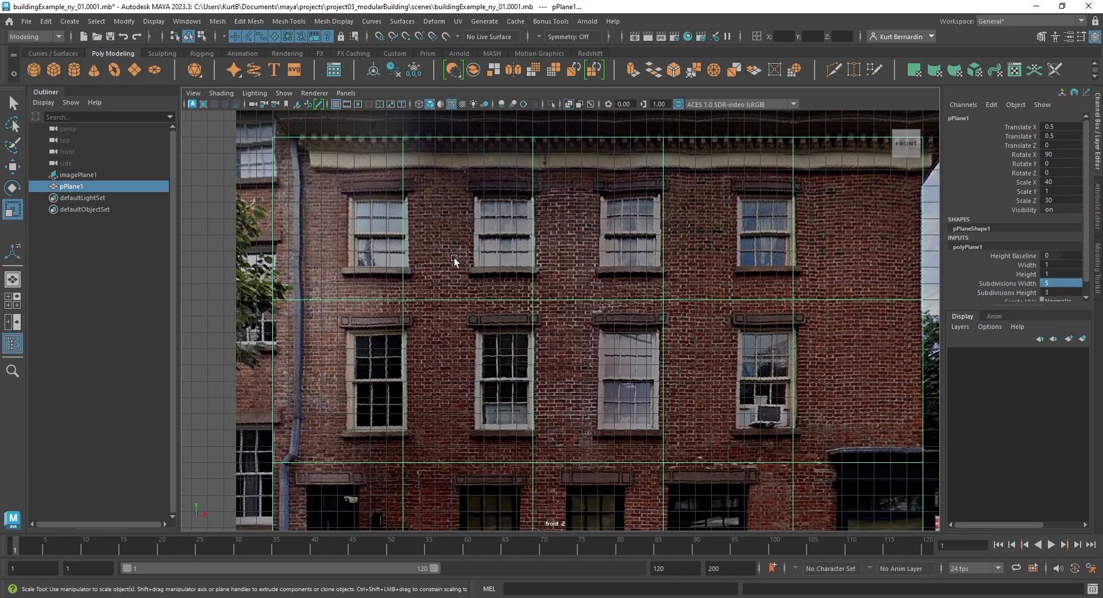
scroll(454, 258, "down", 2)
scroll(328, 230, "up", 5)
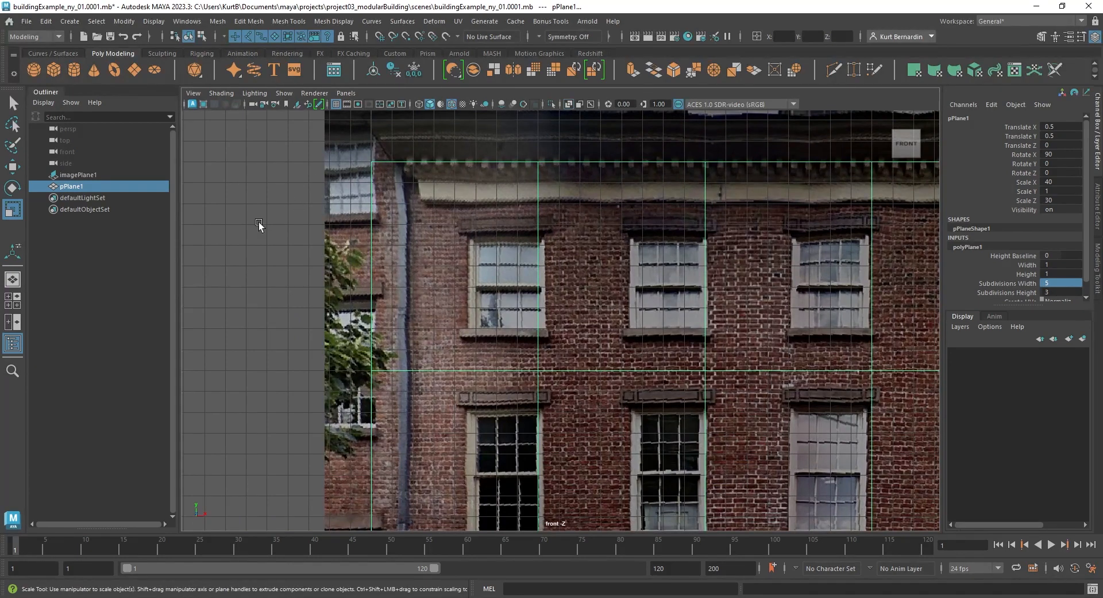
right_click_drag(258, 224, 260, 245)
left_click(477, 270)
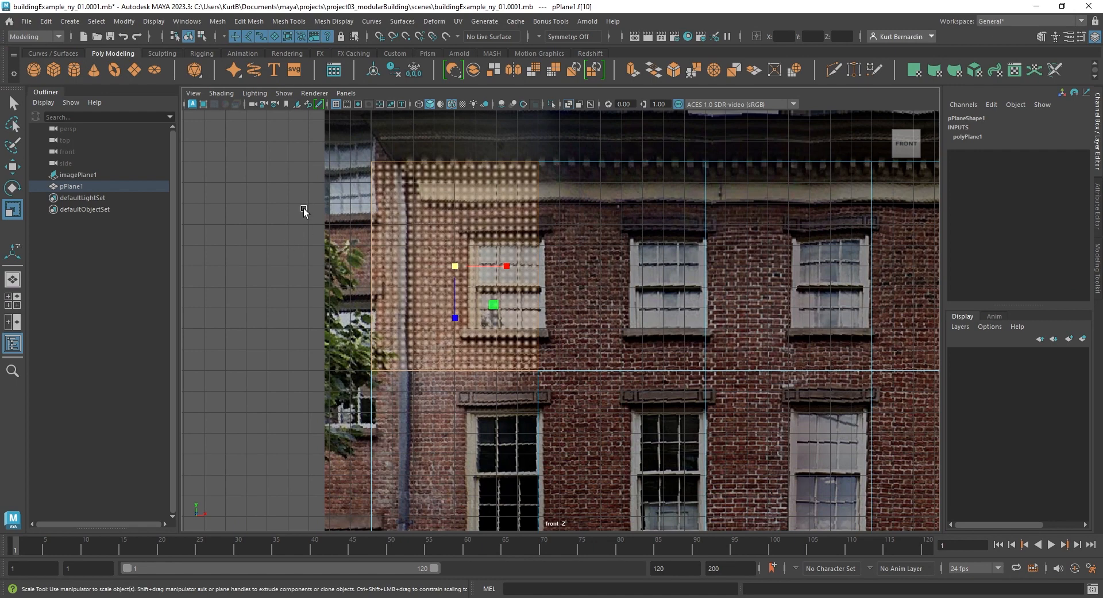
right_click_drag(303, 208, 310, 401, "shift")
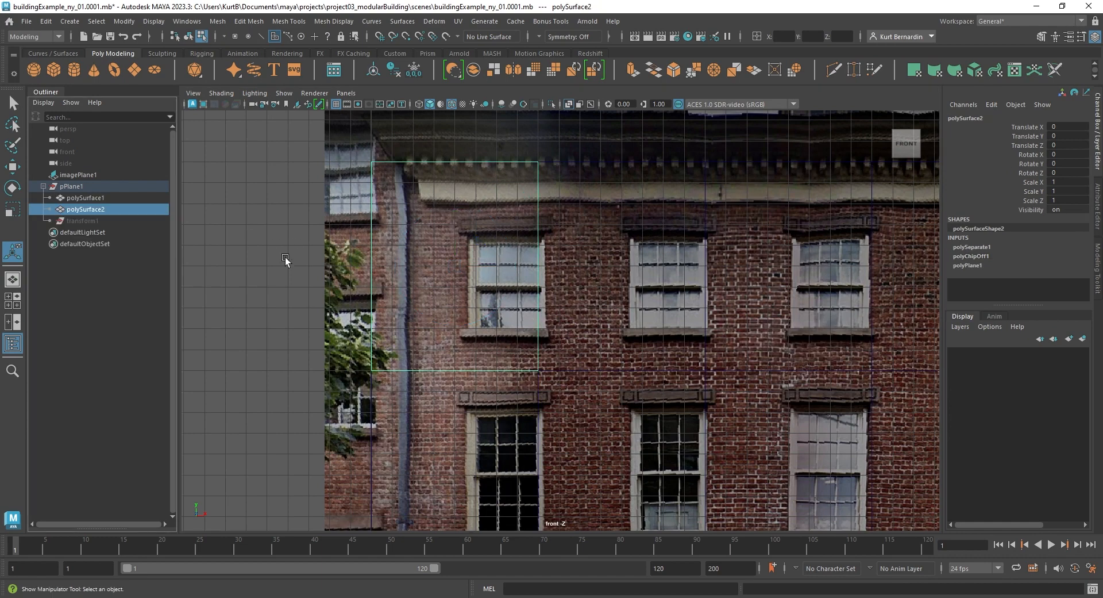
right_click_drag(286, 258, 276, 259, "shift")
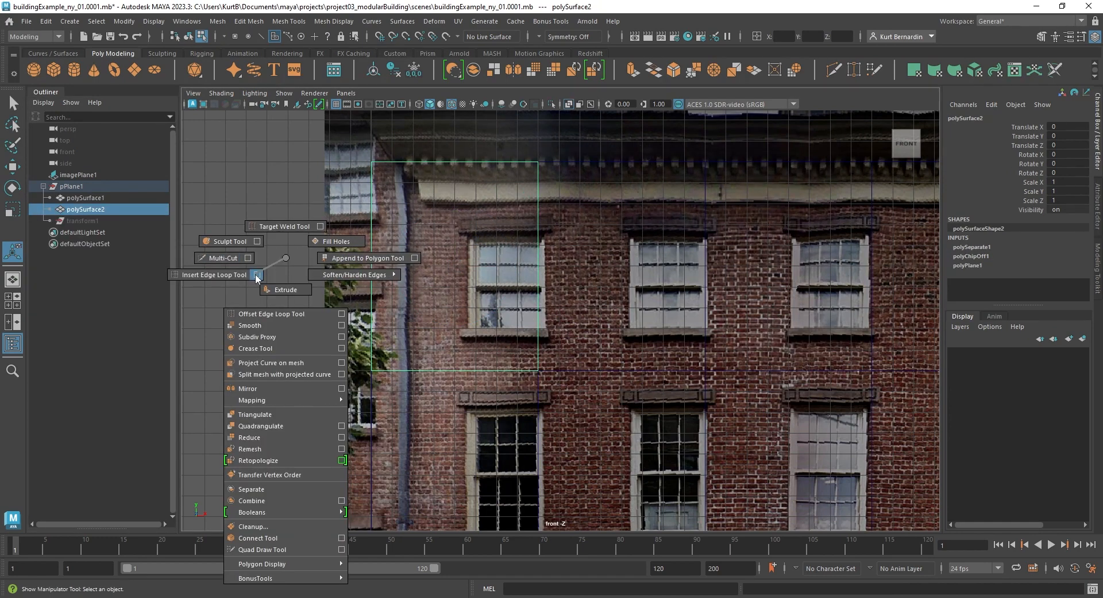
left_click(255, 273)
left_click(396, 106)
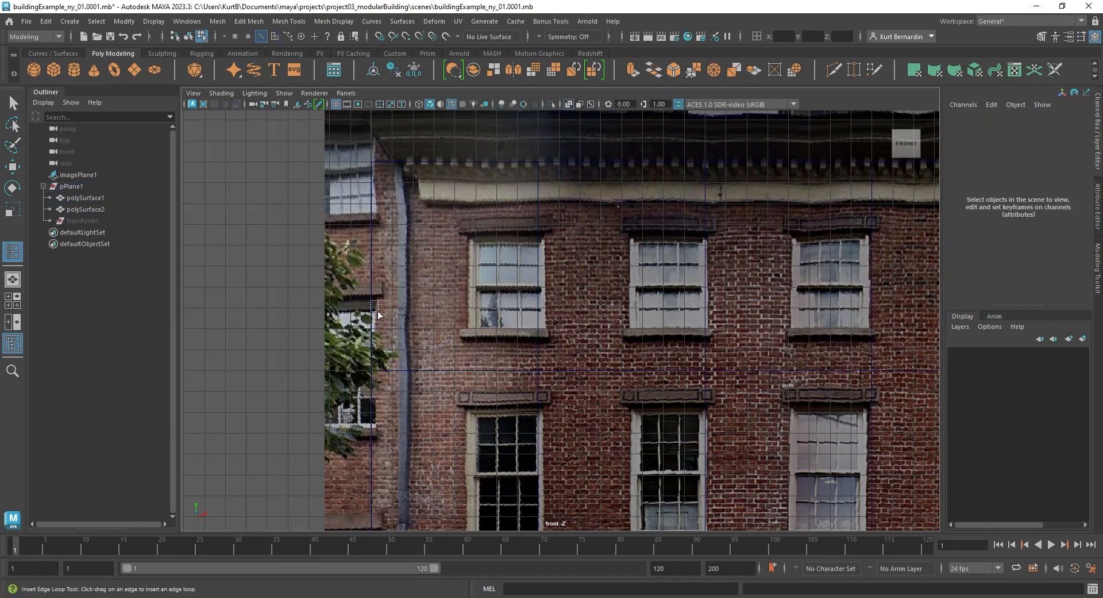
left_click(443, 270)
Add the reference image plane to a new display layer in the perspective view and set the layer to Reference
key("space")
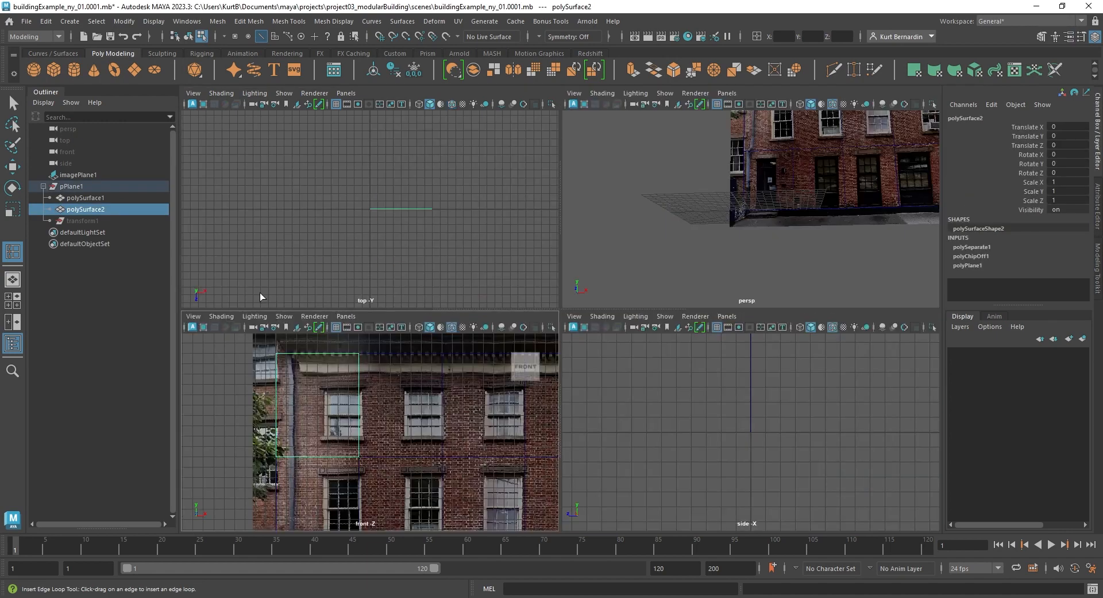
key("space")
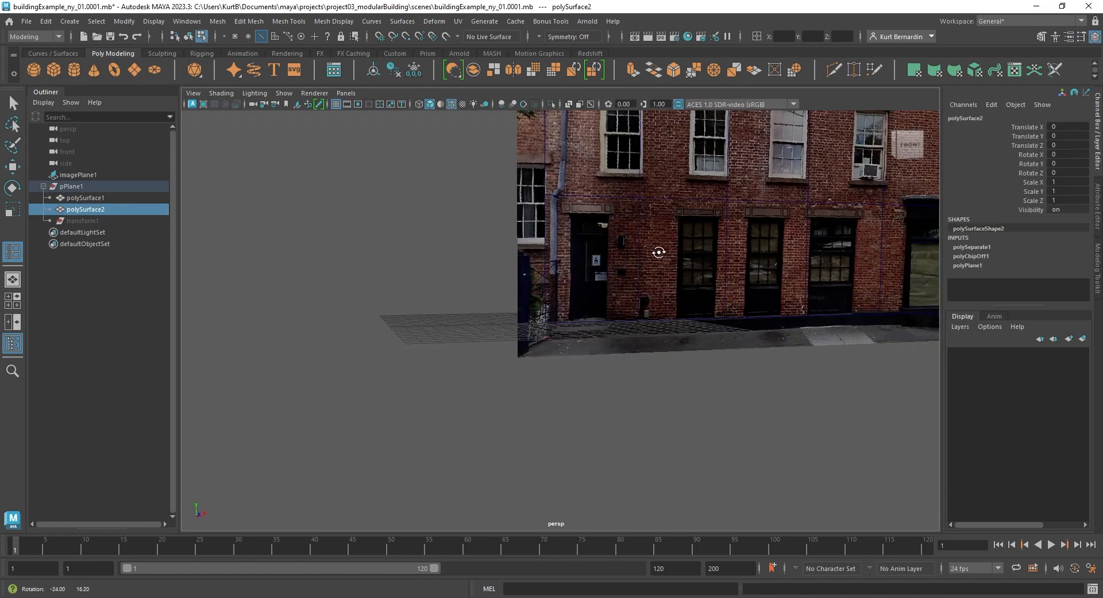
left_click_drag(660, 252, 419, 218, "alt")
left_click(79, 174)
key("w")
left_click(1083, 338)
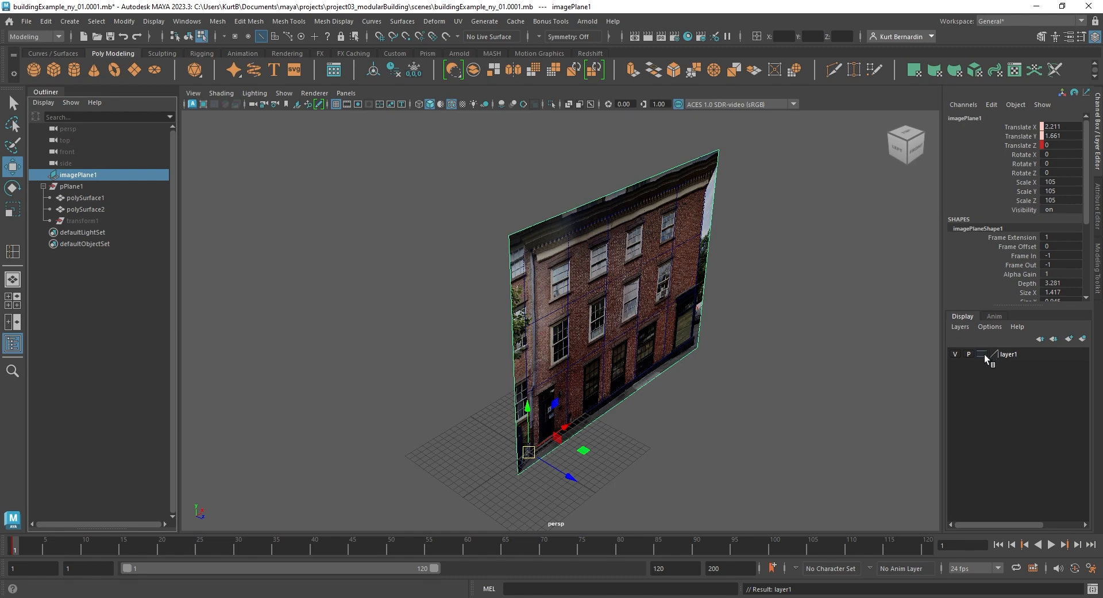
left_click(983, 354)
left_click(983, 354)
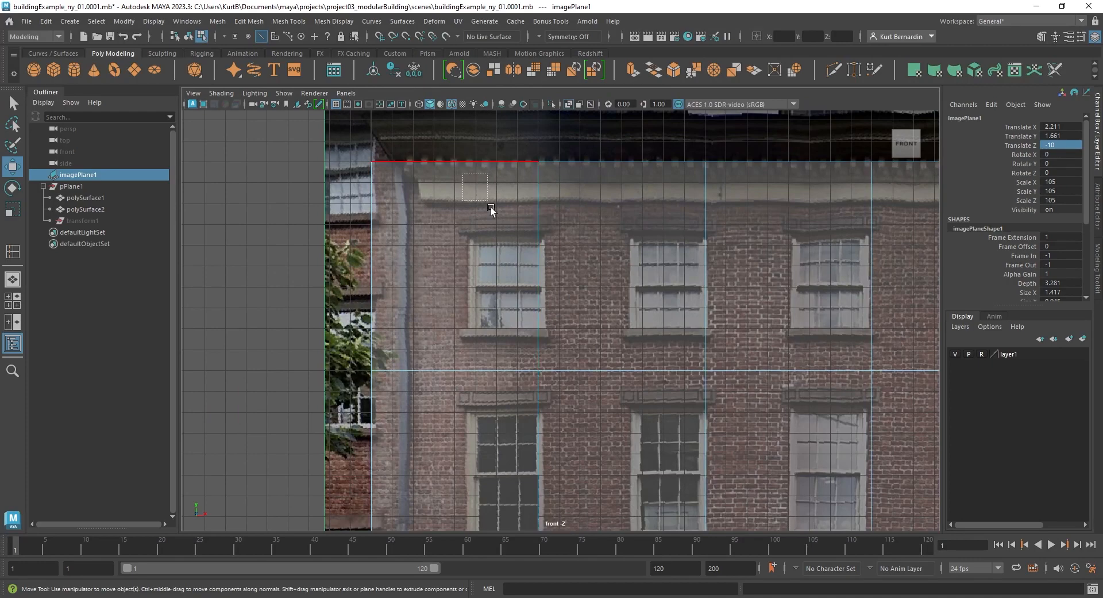
Undo the last action and return the extracted upper-left facade panel to object mode
key("ctrl+z")
right_click_drag(490, 225, 575, 194)
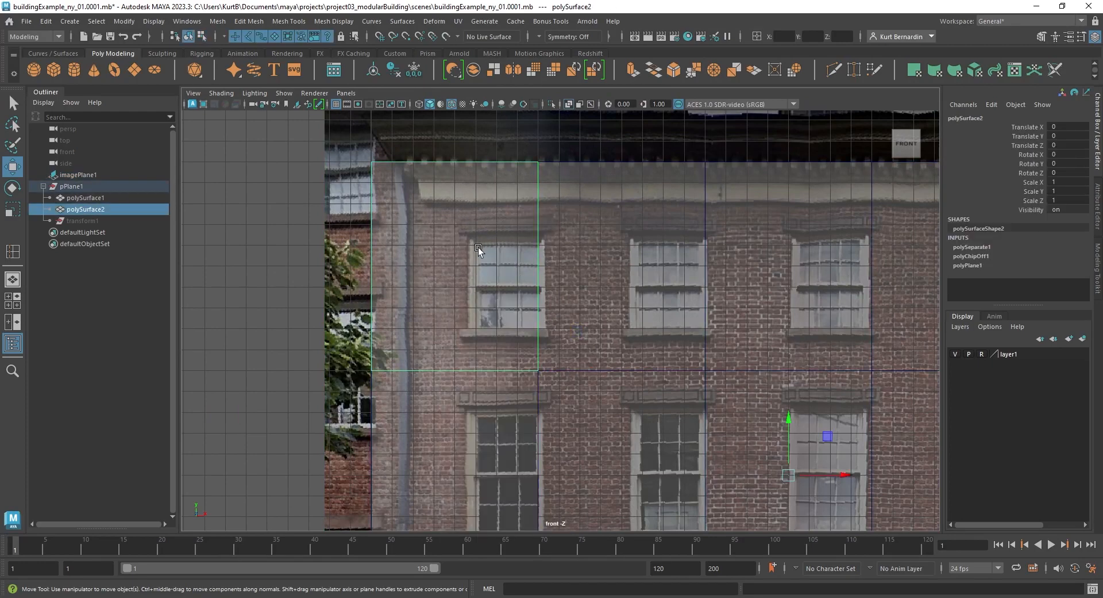
Insert horizontal edge loops across the extracted upper-left facade panel at the window's sill and head
scroll(478, 247, "up", 2)
double_click(12, 251)
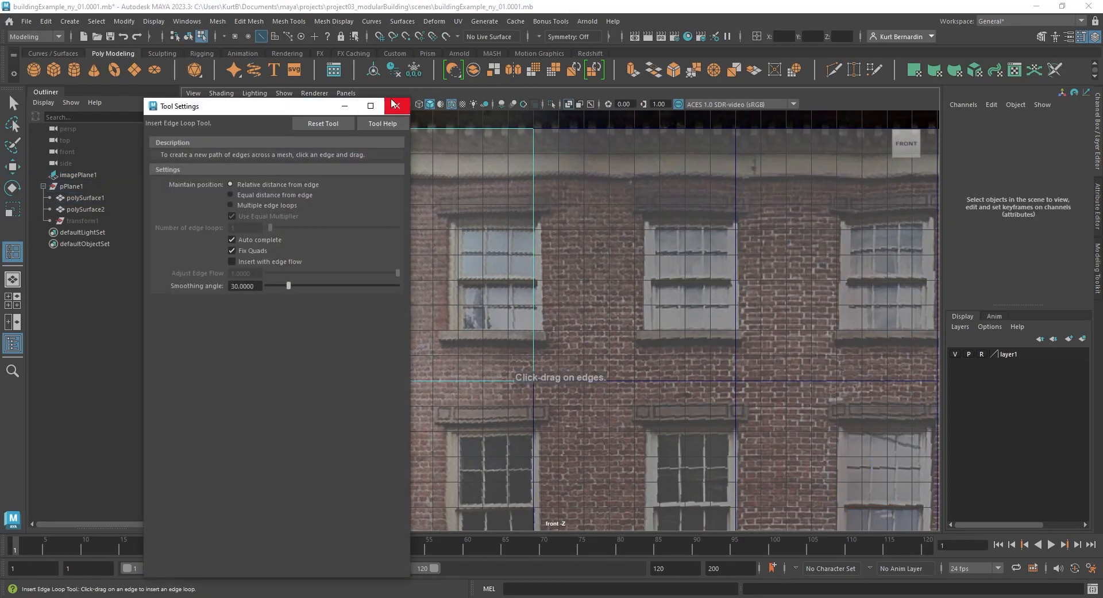
left_click(395, 105)
mouse_move(331, 324)
left_mouse_down()
mouse_move(338, 350)
mouse_move(336, 330)
left_mouse_up()
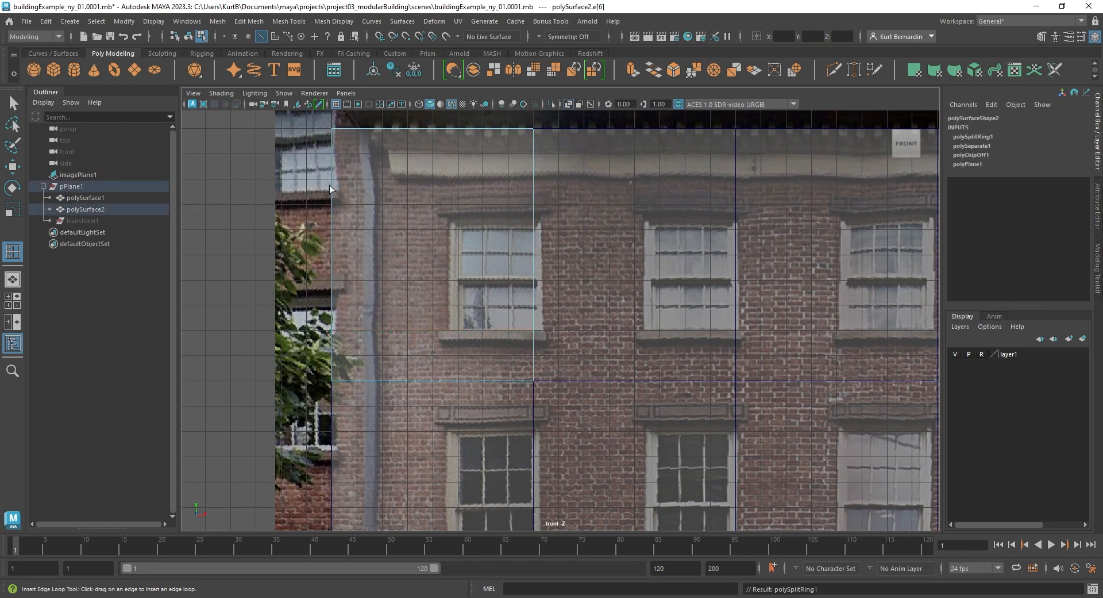
left_click(345, 213)
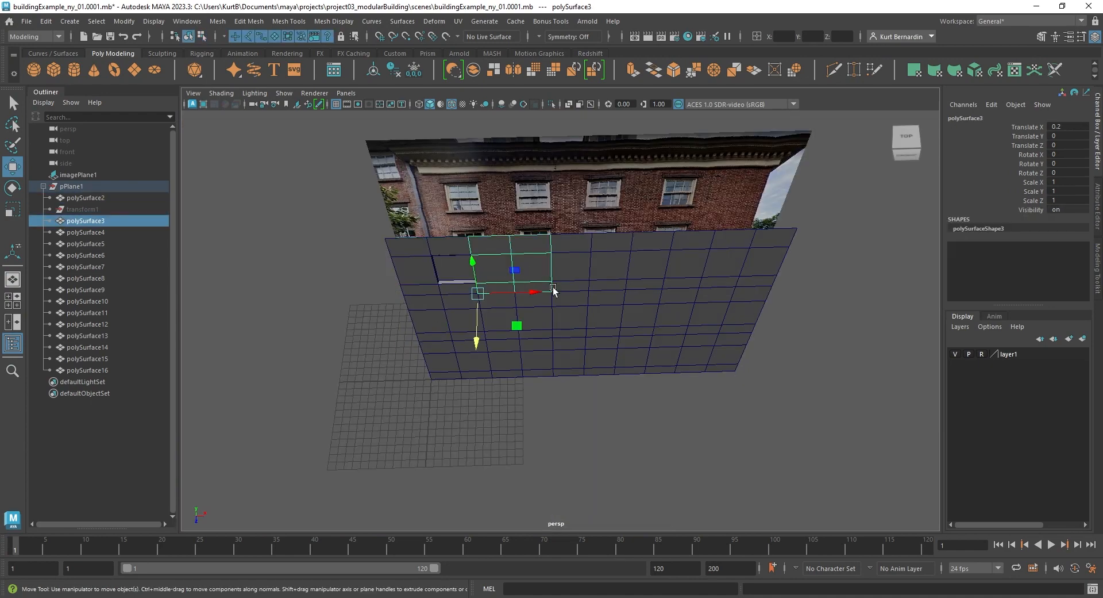
Delete all the copied facade panels, keeping only the original upper-left window panel
key("Delete")
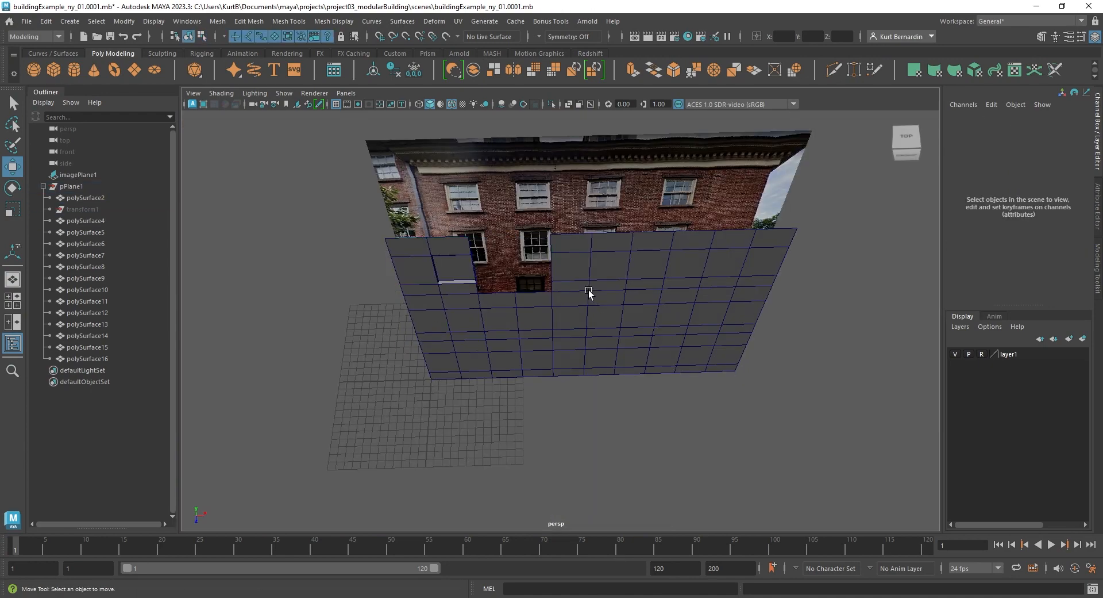
left_click_drag(554, 405, 552, 434, "alt")
left_click_drag(394, 387, 837, 251)
left_click(421, 260, "ctrl")
Duplicate the window panel one bay across, offset 0.2 in X, and repeat the copy to complete a row of five panels
left_click_drag(553, 281, 553, 257, "alt")
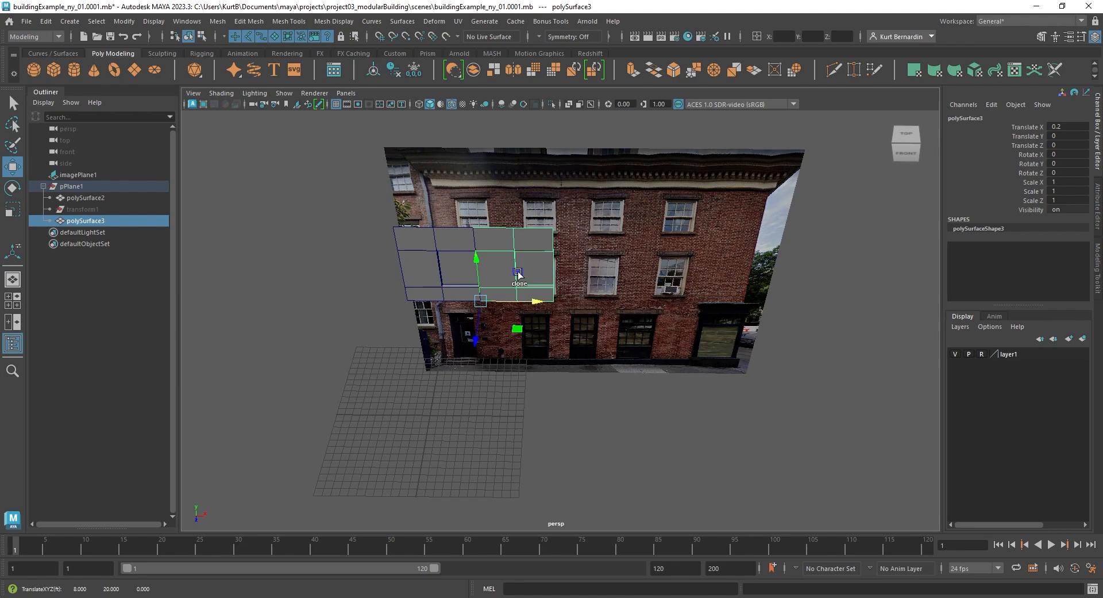
key("Right")
key("Right")
key("Right")
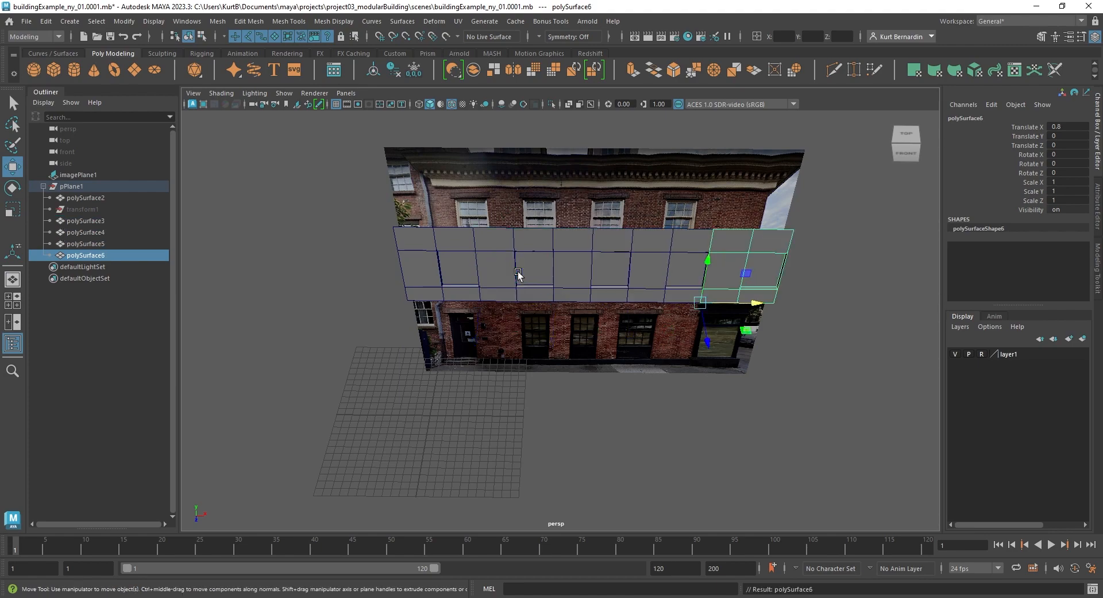
Select the row of five window panels, enable grid snapping, and duplicate the row down one storey and again to ground-floor level
left_click_drag(517, 278, 399, 221, "alt")
left_click_drag(514, 220, 540, 239)
left_click_drag(580, 250, 554, 260, "alt")
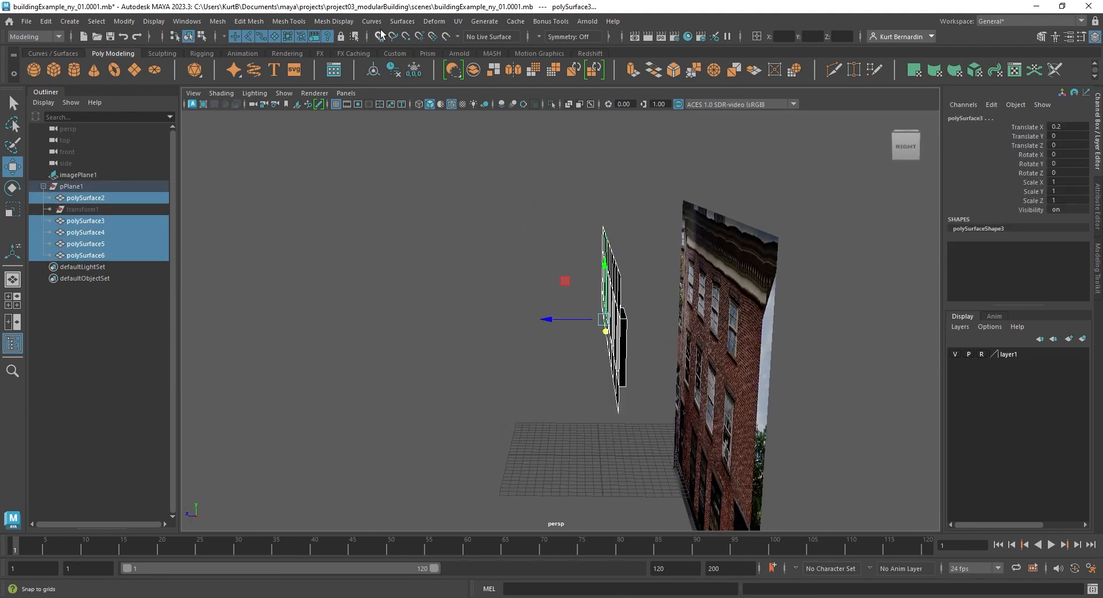
left_click(380, 36)
left_click_drag(547, 254, 640, 532, "alt")
key("space")
key("space")
key("ctrl+d")
scroll(634, 330, "down", 3)
middle_click_drag(637, 345, 511, 223, "alt")
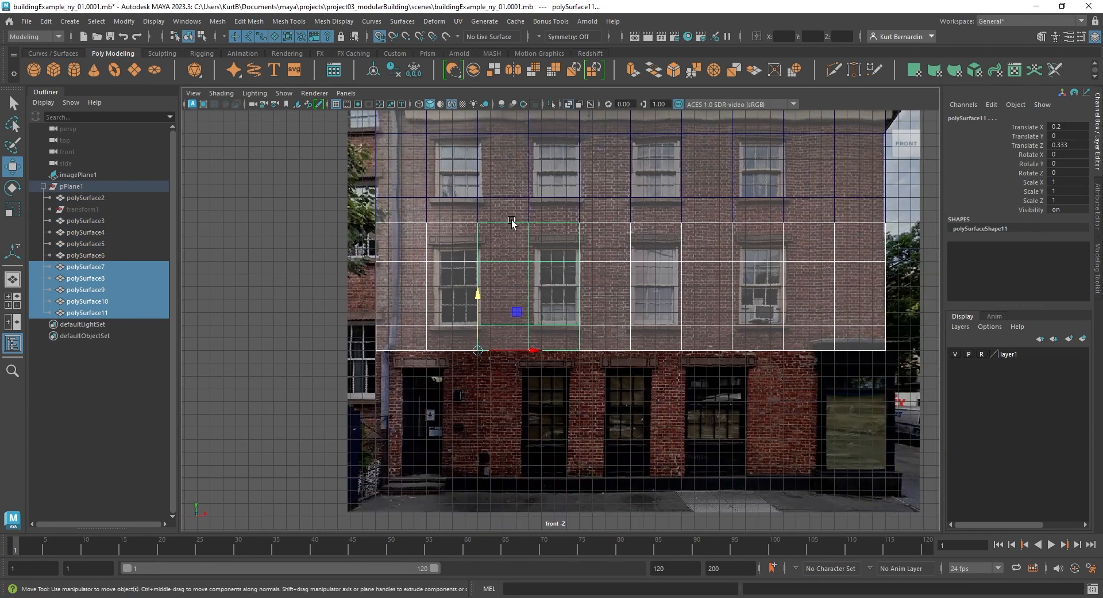
key("shift+d")
Delete the window panel at the facade's right end from both of the two lower rows
key("space")
key("space")
scroll(638, 185, "up", 4)
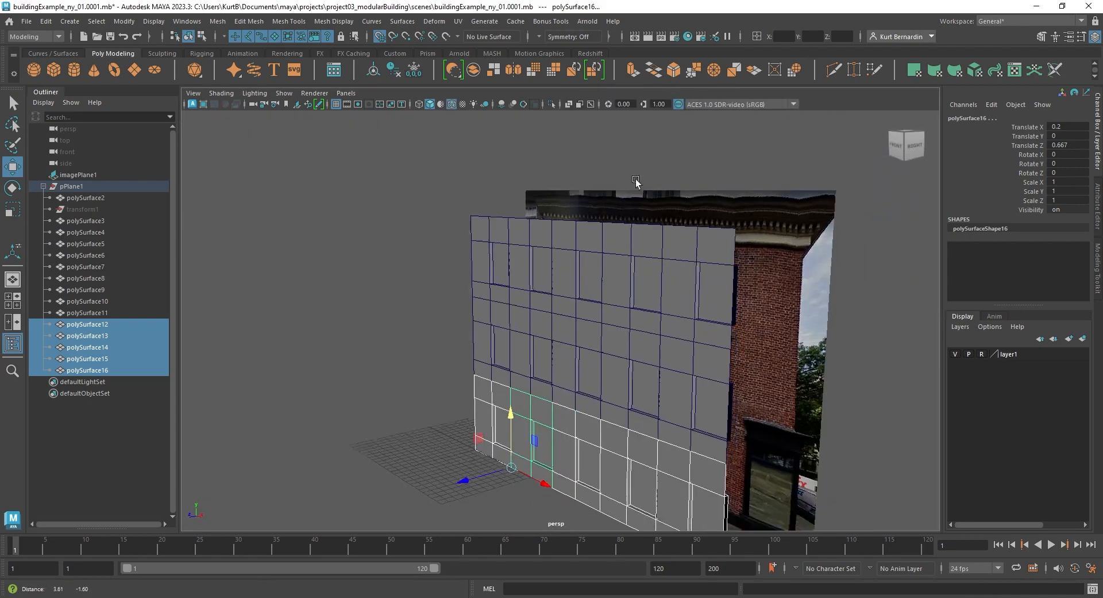
left_click(536, 232)
left_click_drag(638, 184, 567, 256, "alt")
right_click_drag(540, 258, 574, 242)
left_click_drag(574, 242, 586, 373, "alt")
key("Delete")
Delete the column of faces containing the window recess from the top row's right-end panel
left_click(581, 305)
scroll(611, 286, "up", 8)
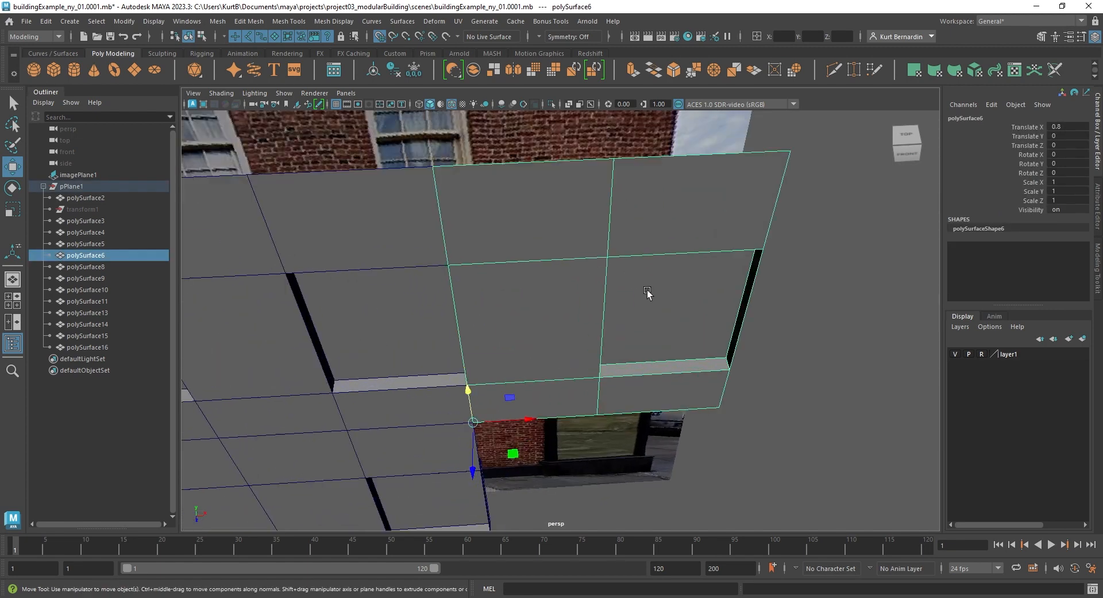
middle_click_drag(638, 289, 557, 259, "alt")
right_click_drag(626, 183, 626, 214)
scroll(598, 207, "down", 7)
left_click_drag(580, 197, 661, 386)
key("Delete")
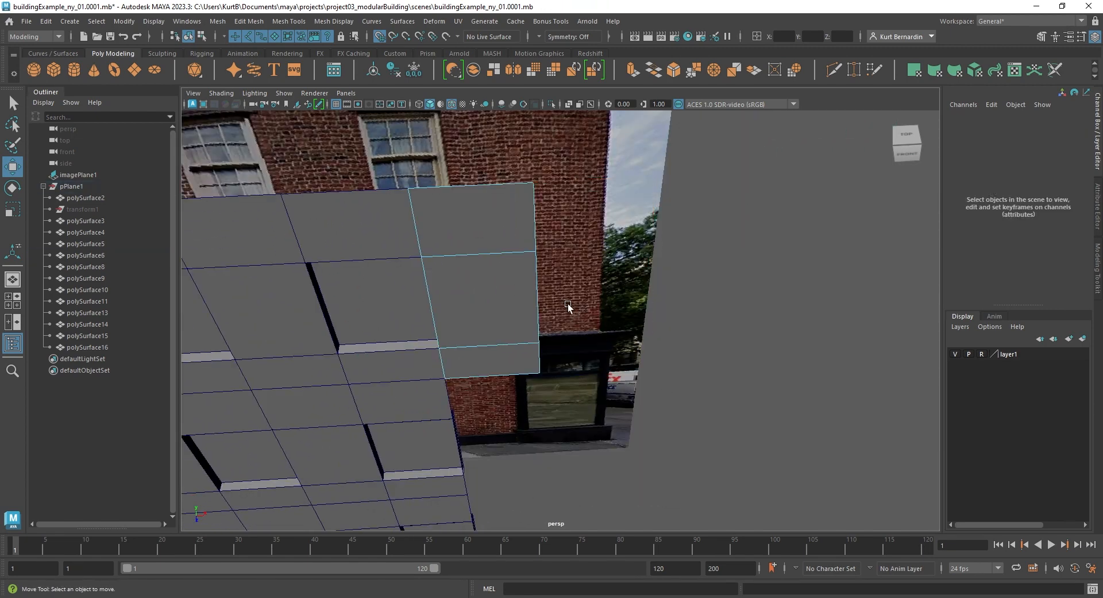
Delete the upper and lower faces of the column that remains in the top row's right-end panel
left_click_drag(566, 305, 516, 295, "alt")
left_click(435, 275)
key("Delete")
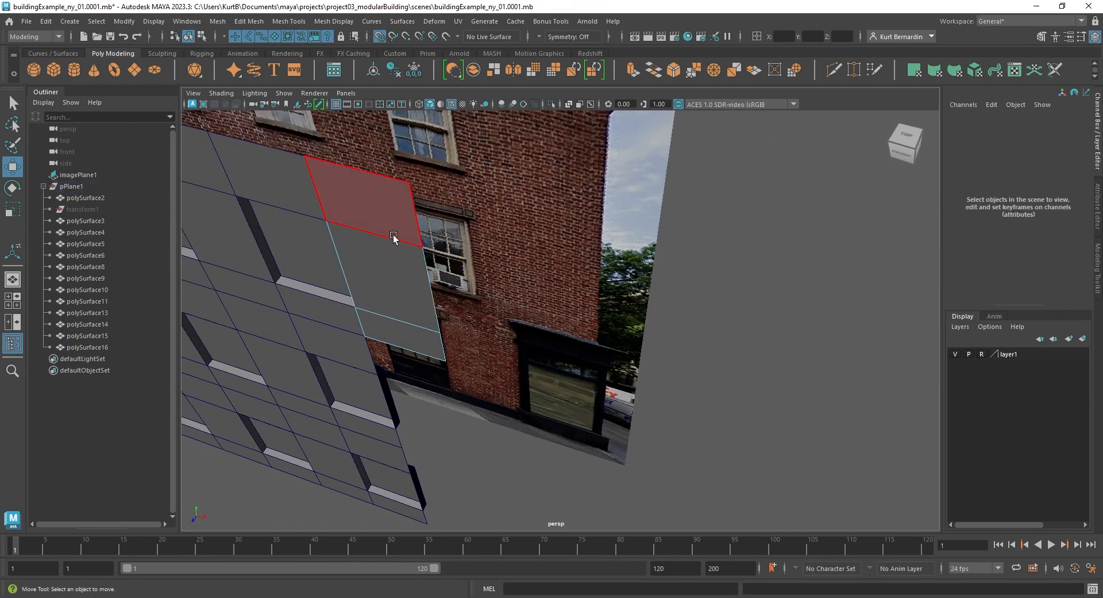
right_click_drag(394, 236, 392, 202)
right_click_drag(379, 272, 398, 236)
left_click(420, 339)
key("Delete")
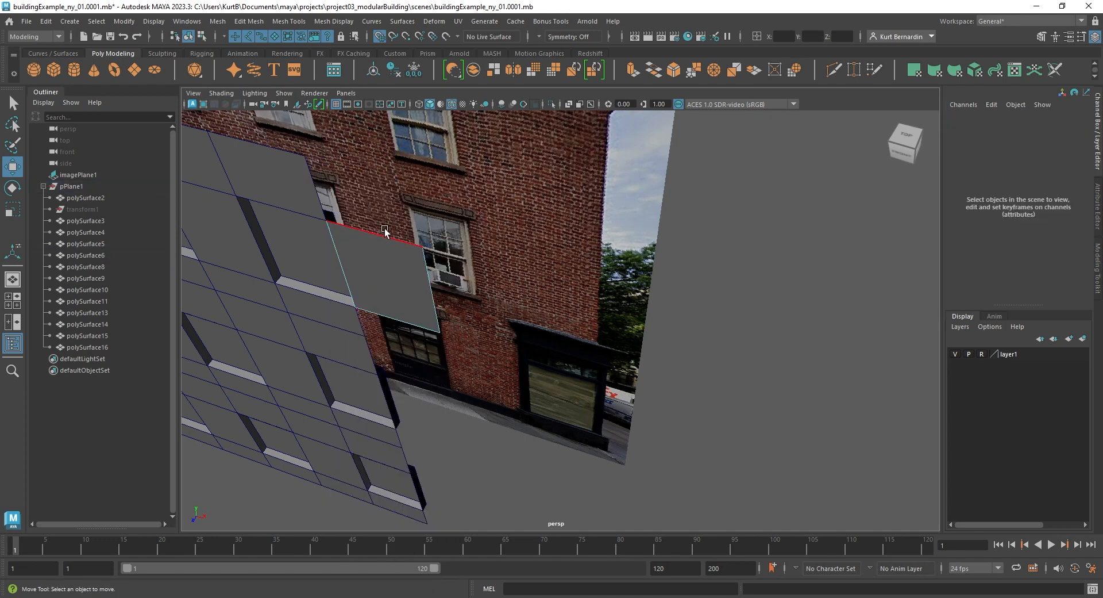
Move the remaining face's upper and lower edges out to the full height of the top-row panels
left_click(394, 237)
left_click_drag(397, 236, 448, 247, "alt")
left_click_drag(457, 232, 446, 203)
left_click(462, 348)
left_click_drag(470, 322, 458, 377)
Snap the blank panel's outer edge to the full bay width and copy the panel down to the two storeys below
left_click(511, 266)
key("space")
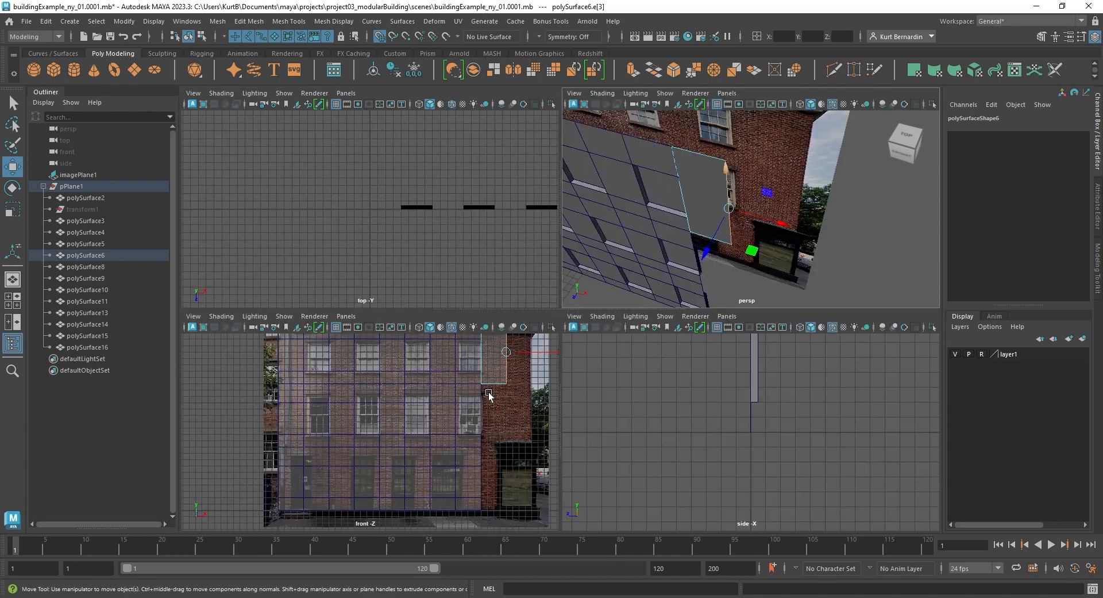
key("space")
left_click_drag(731, 229, 718, 233)
key("space")
key("space")
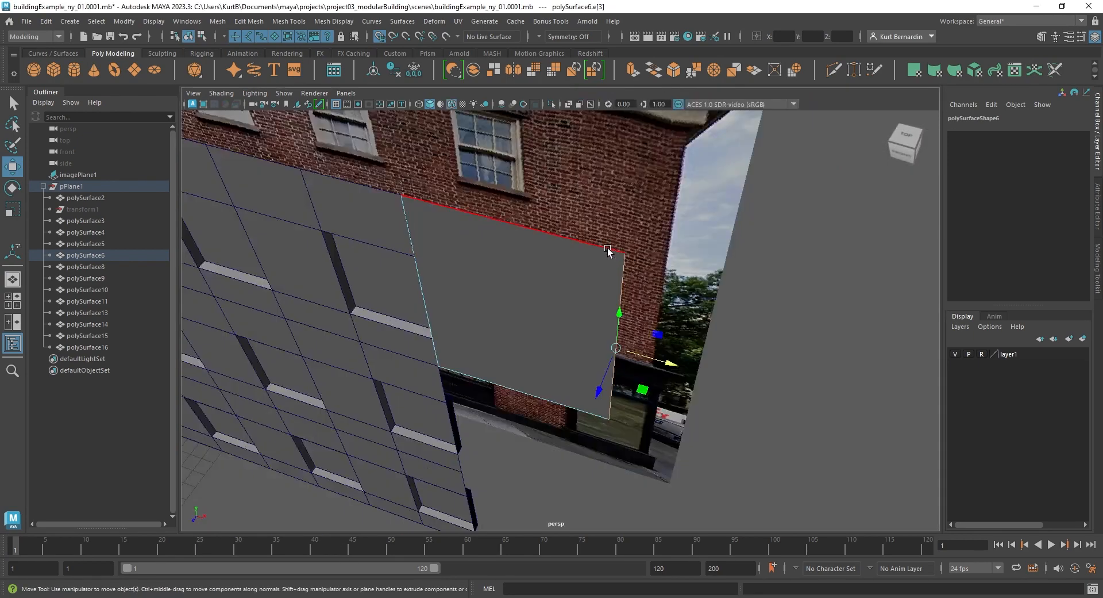
left_click_drag(609, 252, 621, 200, "alt")
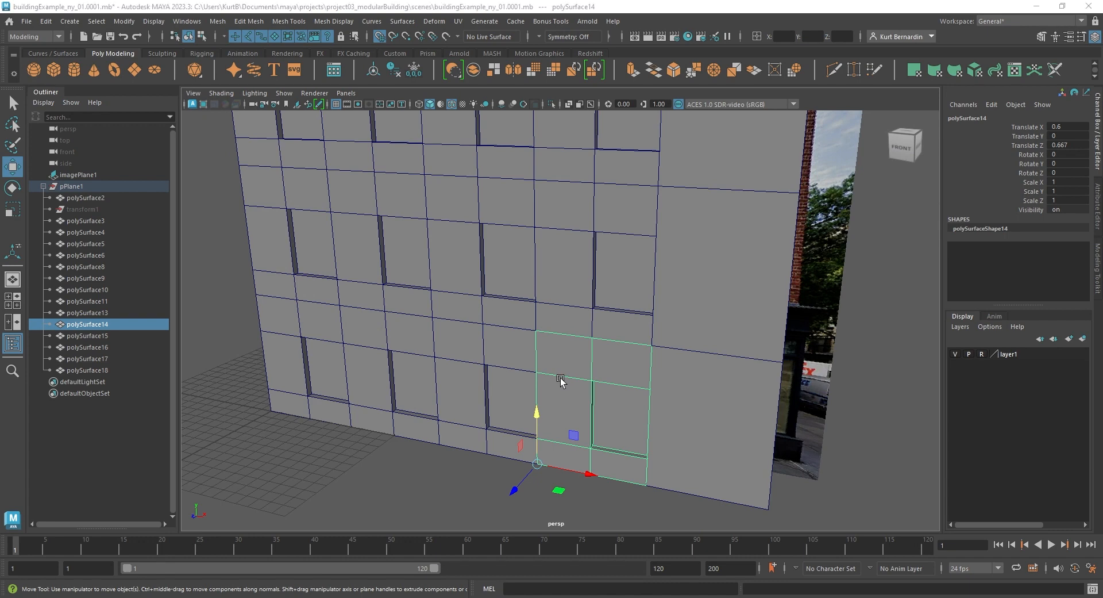
Select the four ground-floor window panels in the front view and delete them
key("space")
key("space")
middle_click_drag(512, 421, 615, 267, "alt")
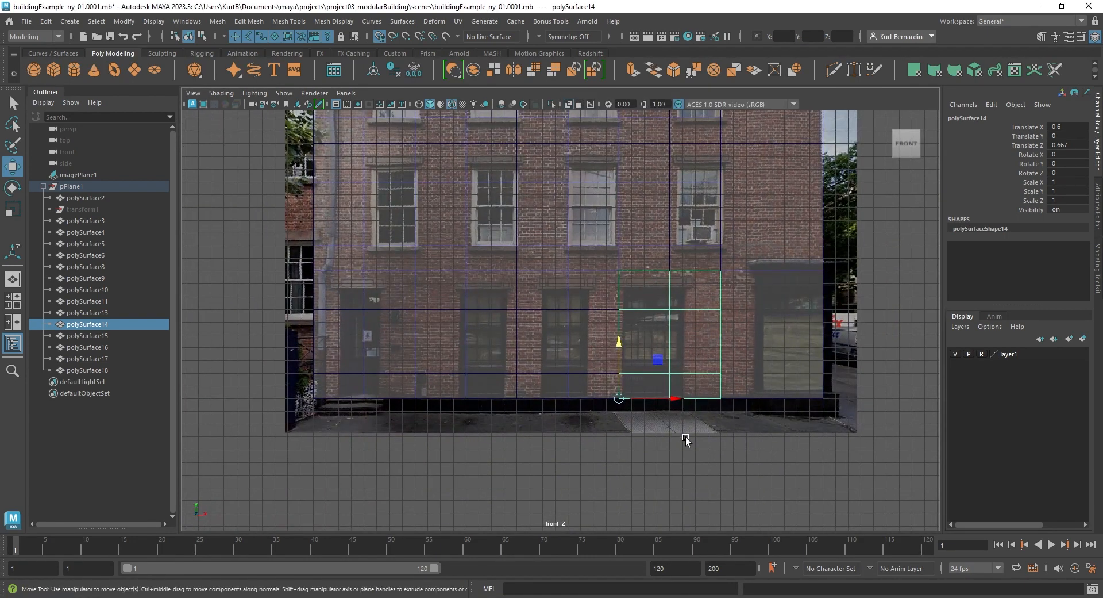
scroll(512, 389, "up", 2)
key("q")
left_click_drag(284, 479, 722, 312)
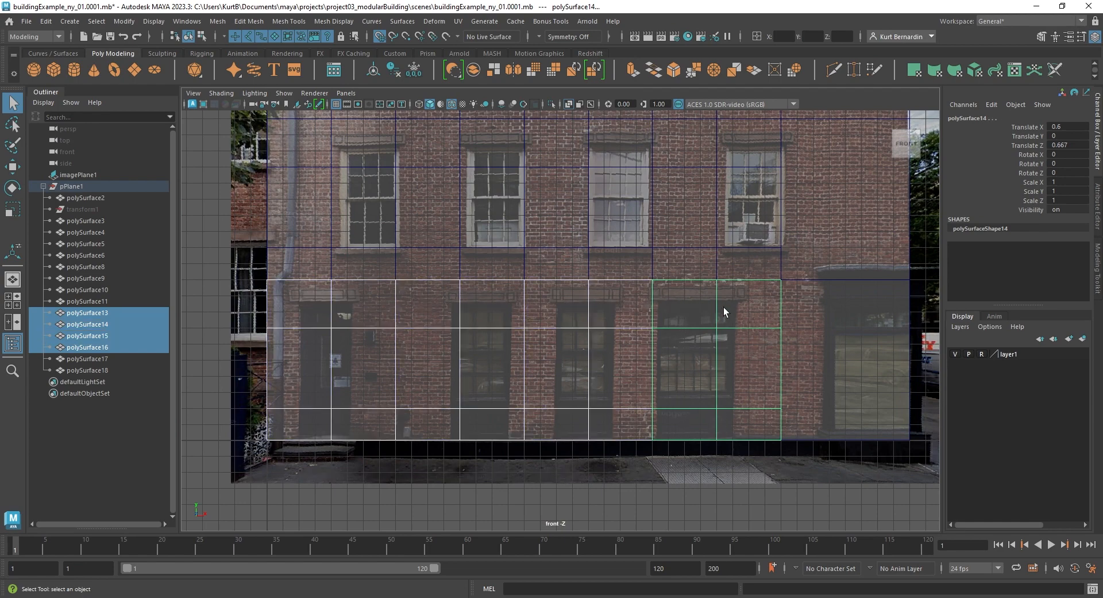
scroll(701, 328, "down", 1)
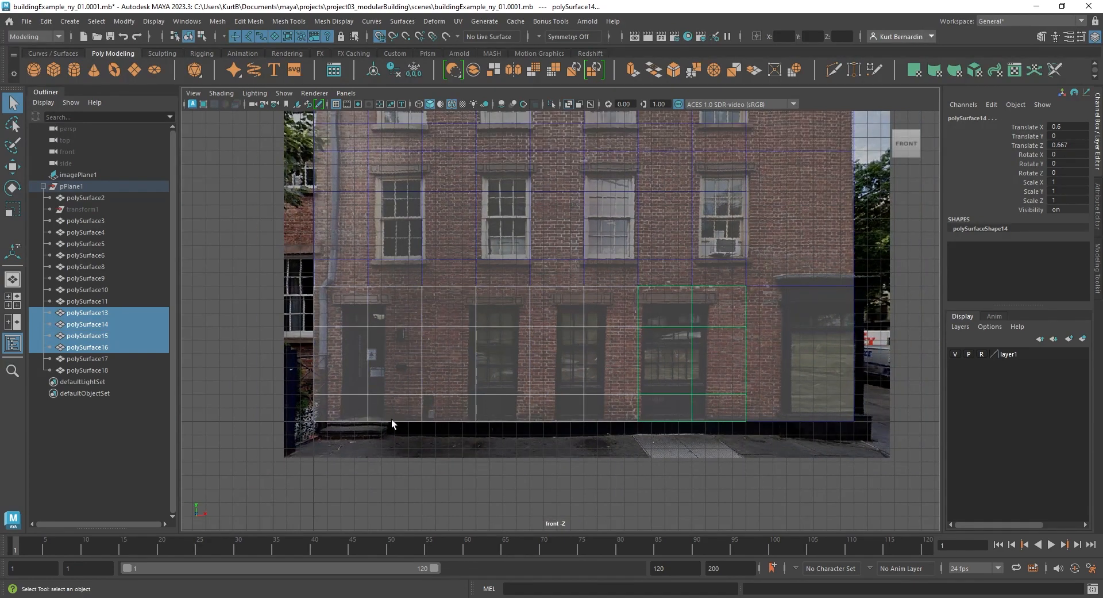
key("Delete")
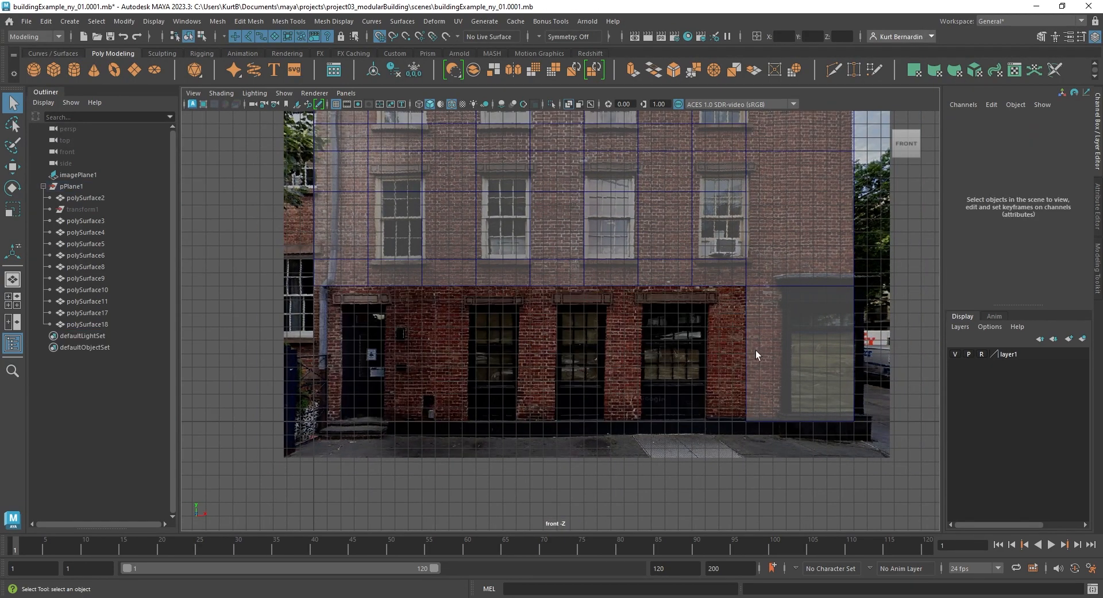
Duplicate the blank ground-floor corner panel one bay left to Translate X 0.6 and repeat the copy across the remaining bays
left_click(758, 349)
key("ctrl+d")
key("w")
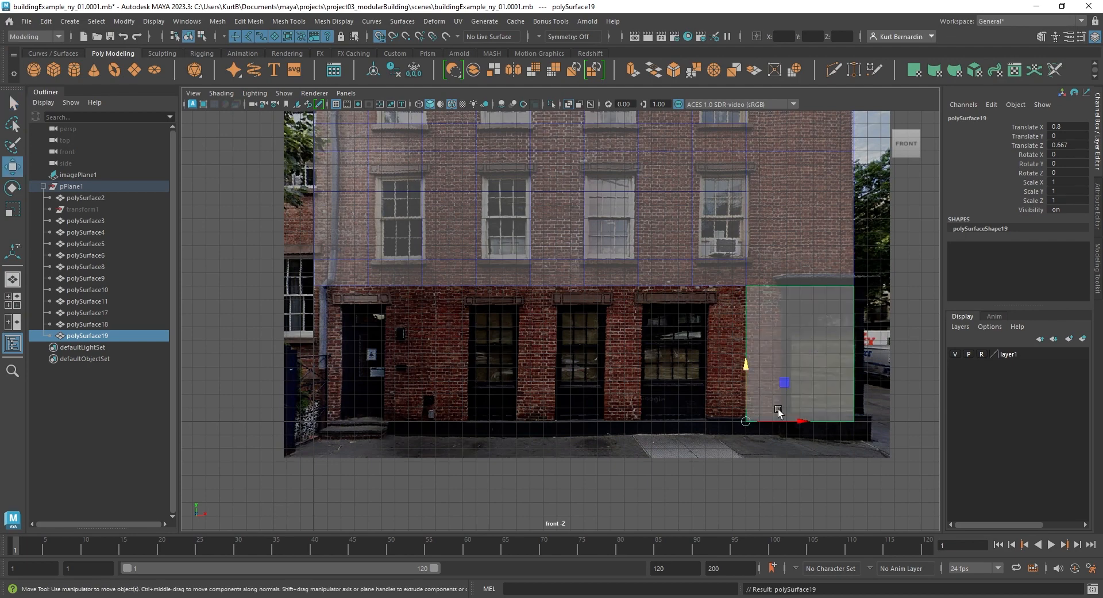
left_click_drag(778, 415, 670, 417)
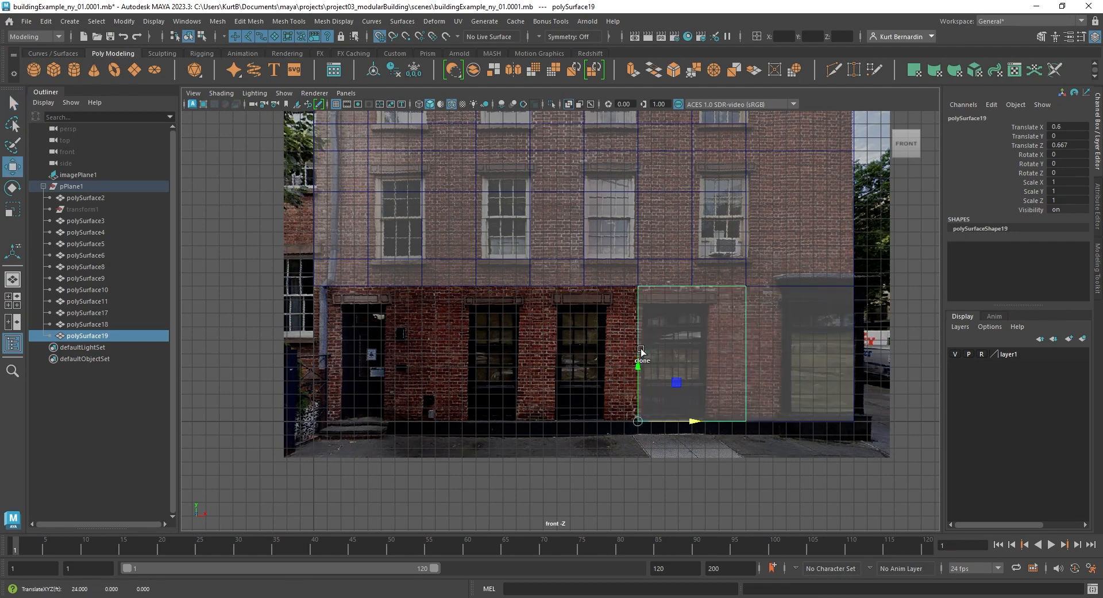
key("shift+d")
key("shift+d")
key("shift+d")
Insert two vertical edge loops and one horizontal edge loop around the door opening in the middle ground-floor panel
left_click(602, 347)
scroll(608, 352, "up", 5)
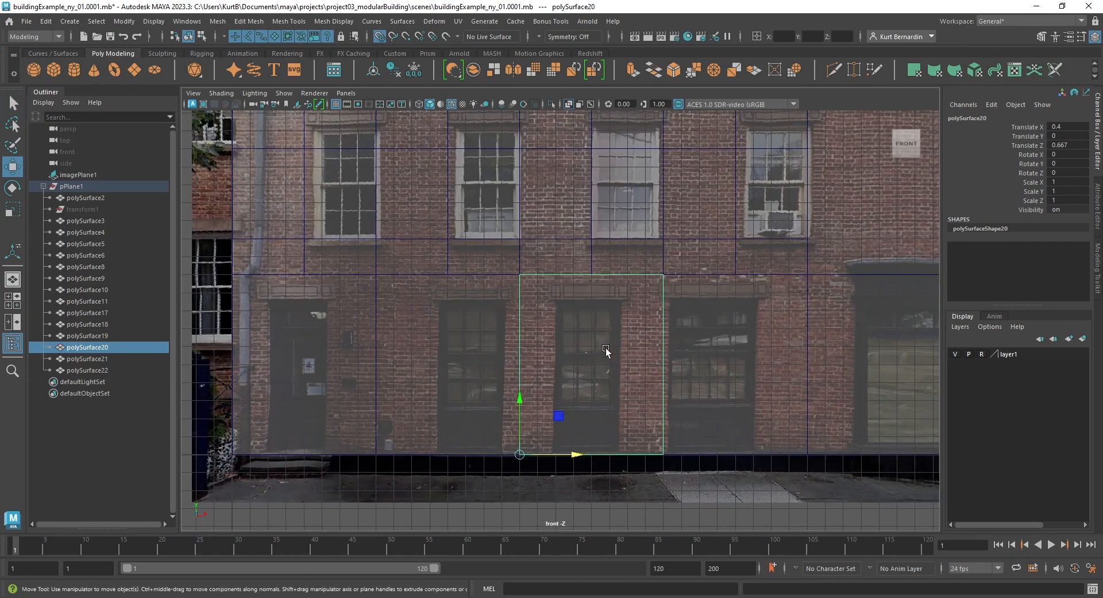
right_click_drag(588, 266, 560, 283, "shift")
left_click_drag(524, 190, 532, 191)
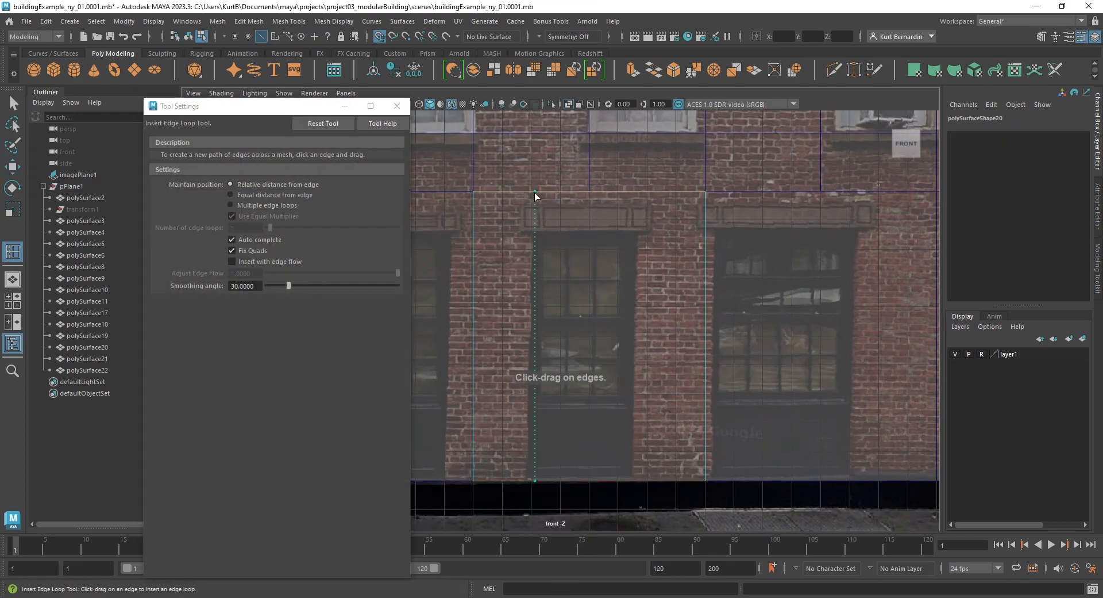
left_click_drag(630, 192, 636, 193)
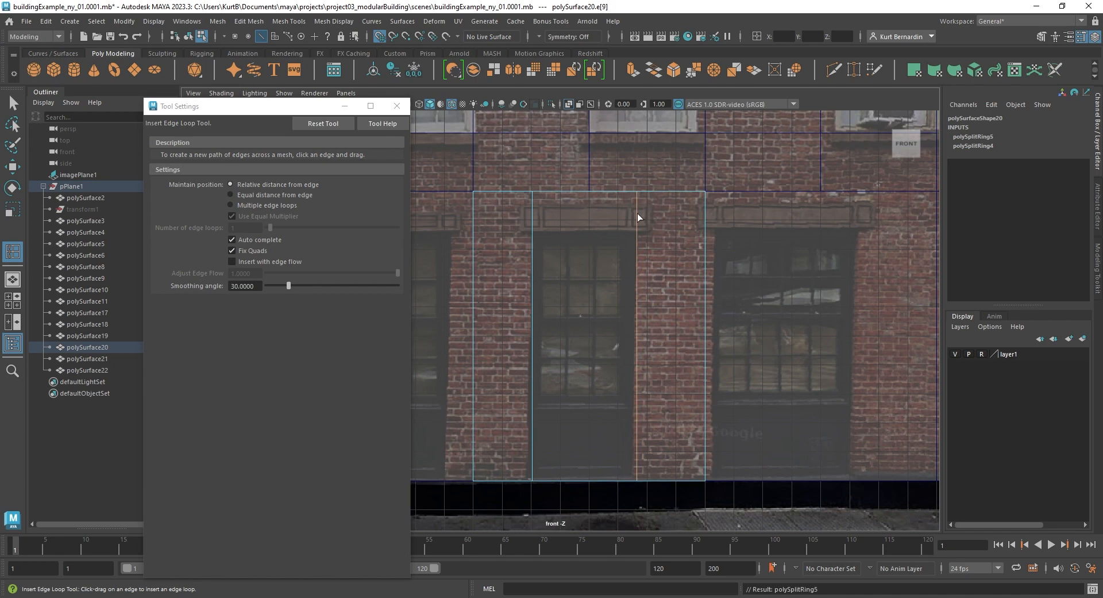
left_click_drag(632, 233, 629, 228)
Snap the door opening's two vertical edge loops to the grid at X 18 and X 22
key("w")
double_click(532, 327)
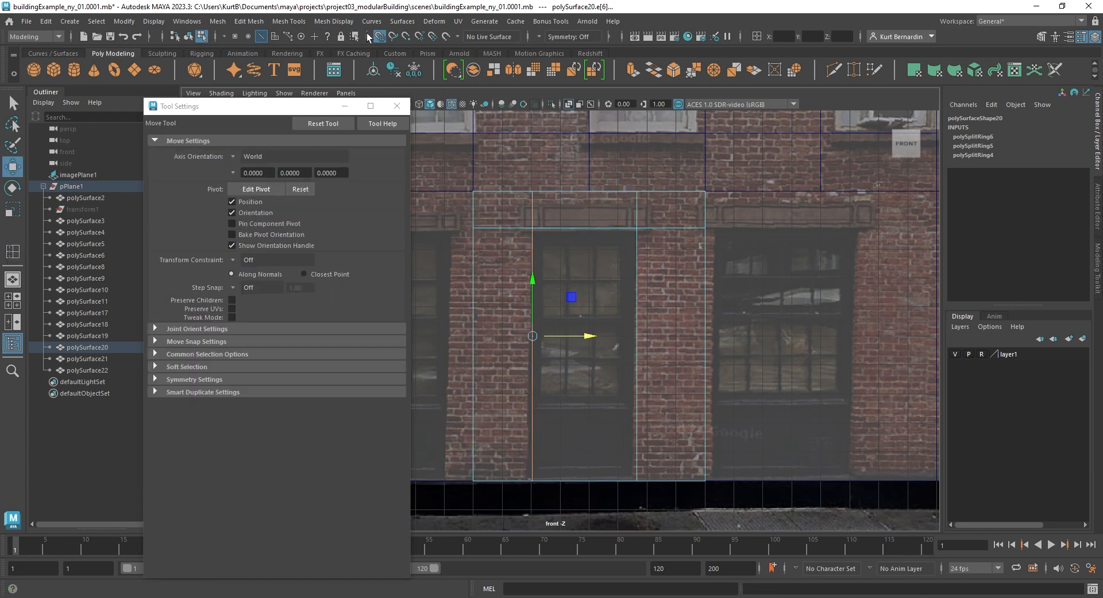
left_click_drag(592, 335, 524, 295)
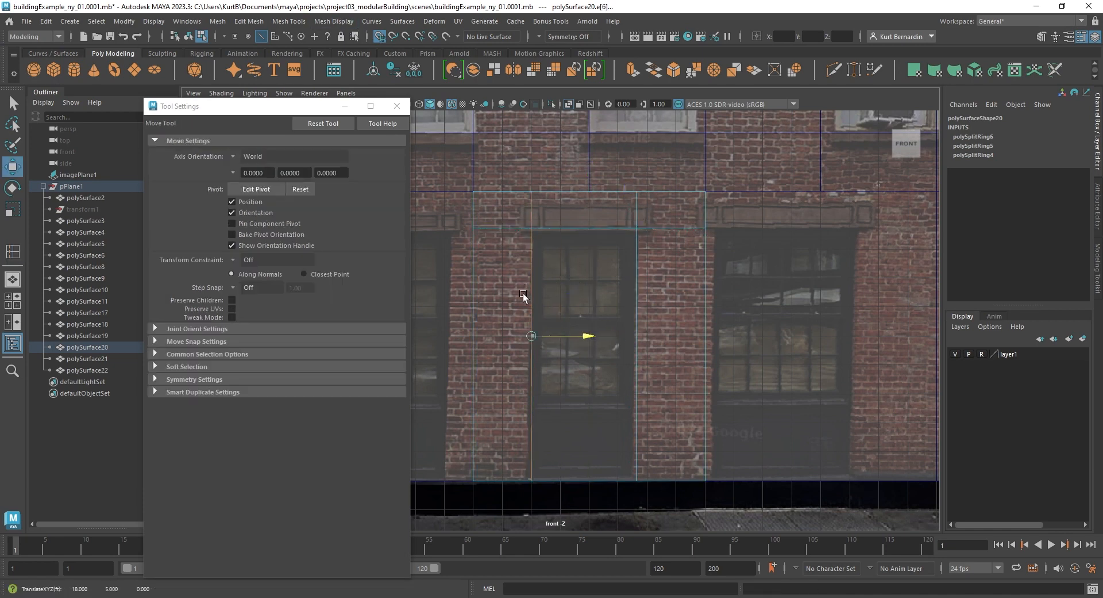
double_click(637, 327)
left_click_drag(699, 336, 653, 335)
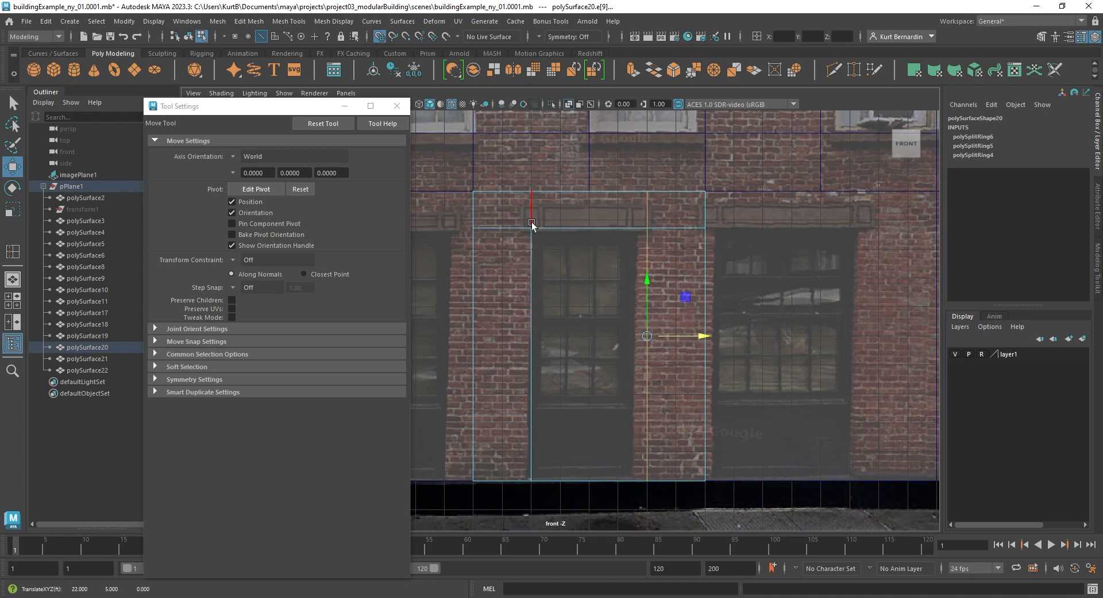
Extrude the door opening's face and push it 1 unit back into the wall
middle_click_drag(597, 283, 620, 295, "alt")
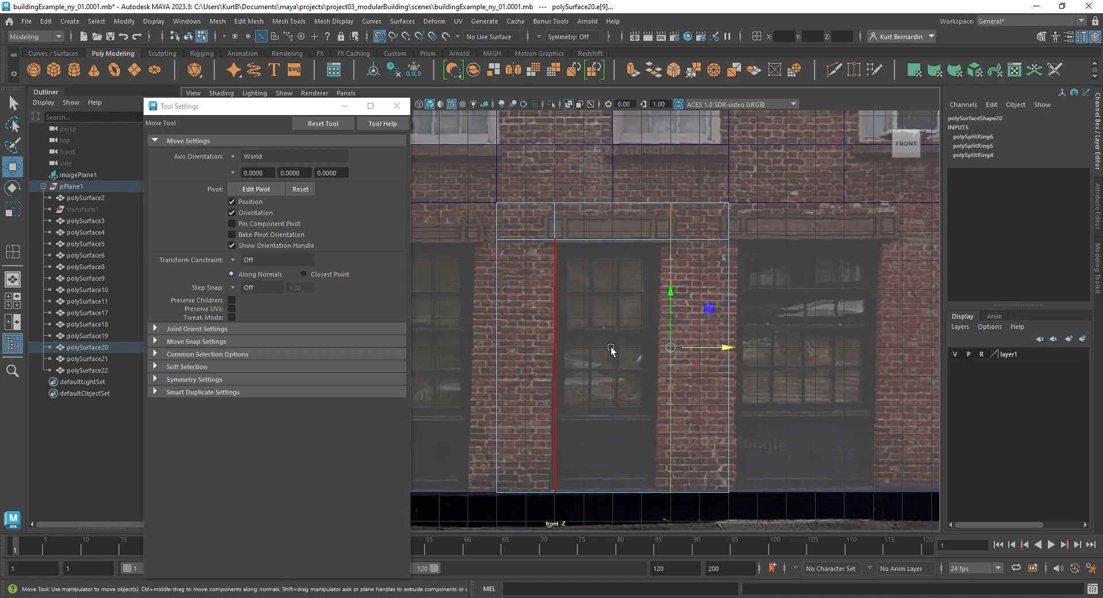
key("space")
key("space")
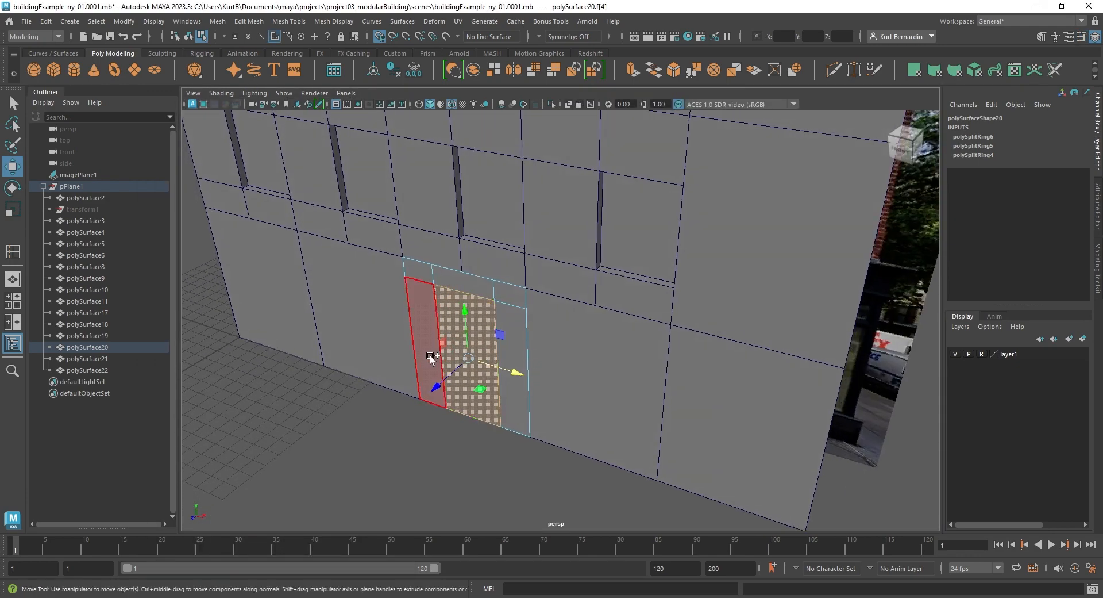
mouse_move(430, 350)
right_mouse_down("shift")
mouse_move(425, 334)
mouse_move(432, 345)
right_mouse_up("shift")
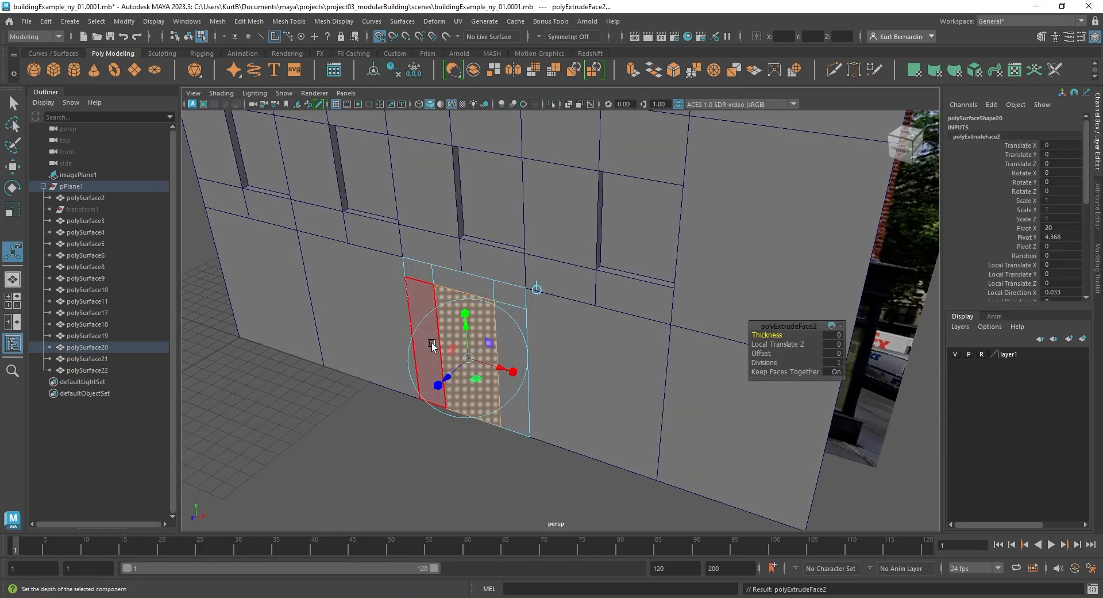
key("w")
left_click_drag(446, 377, 478, 352)
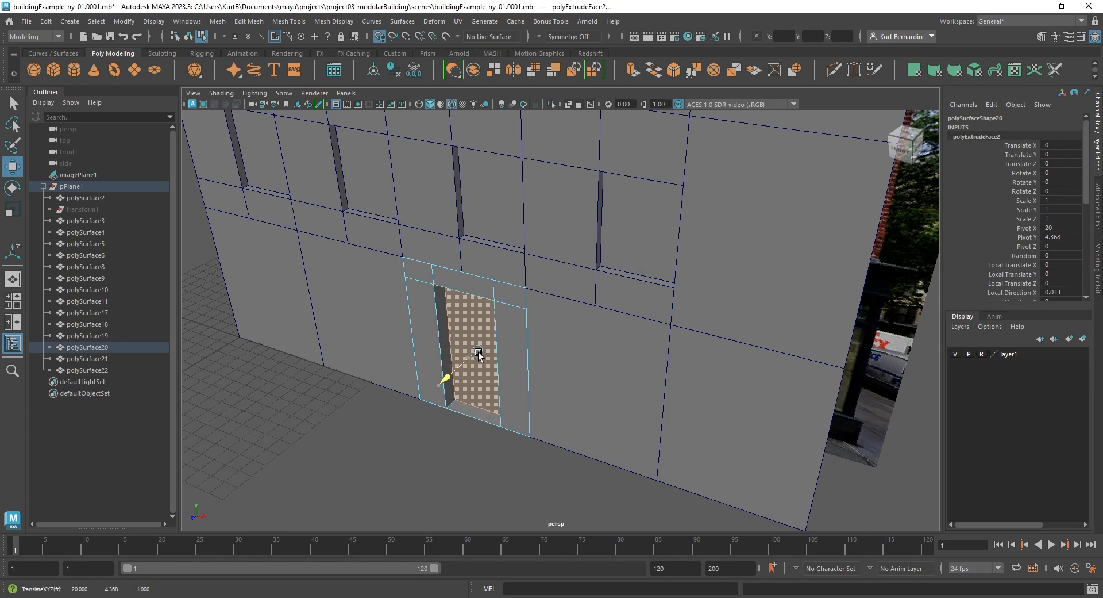
Return to object mode and delete the blank ground-floor panels in the bays on both sides of the door panel
key("F8")
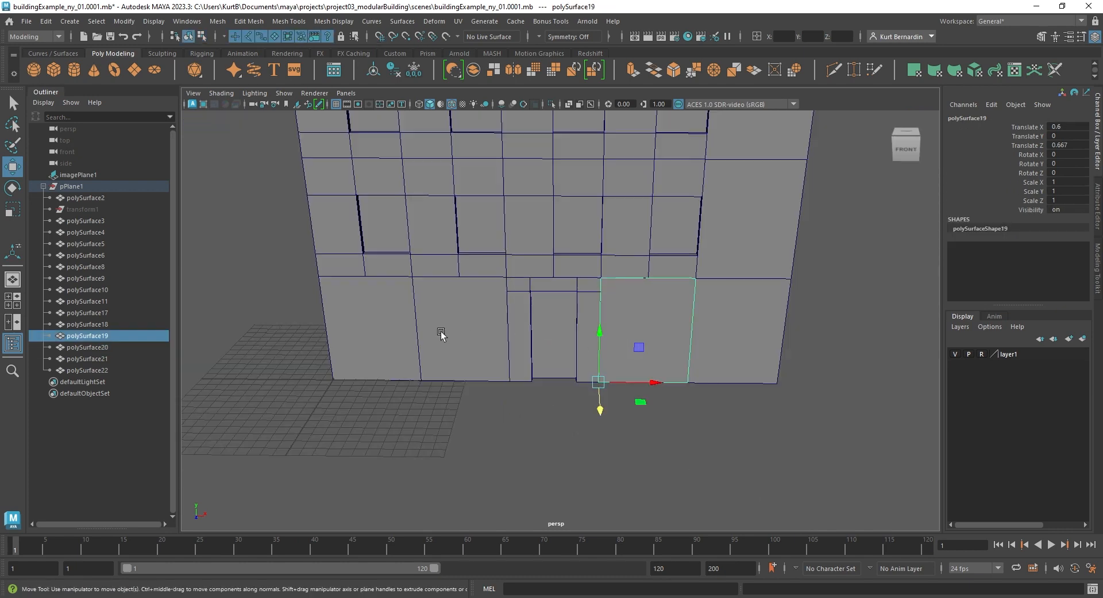
key("Delete")
left_click(382, 336)
key("Delete")
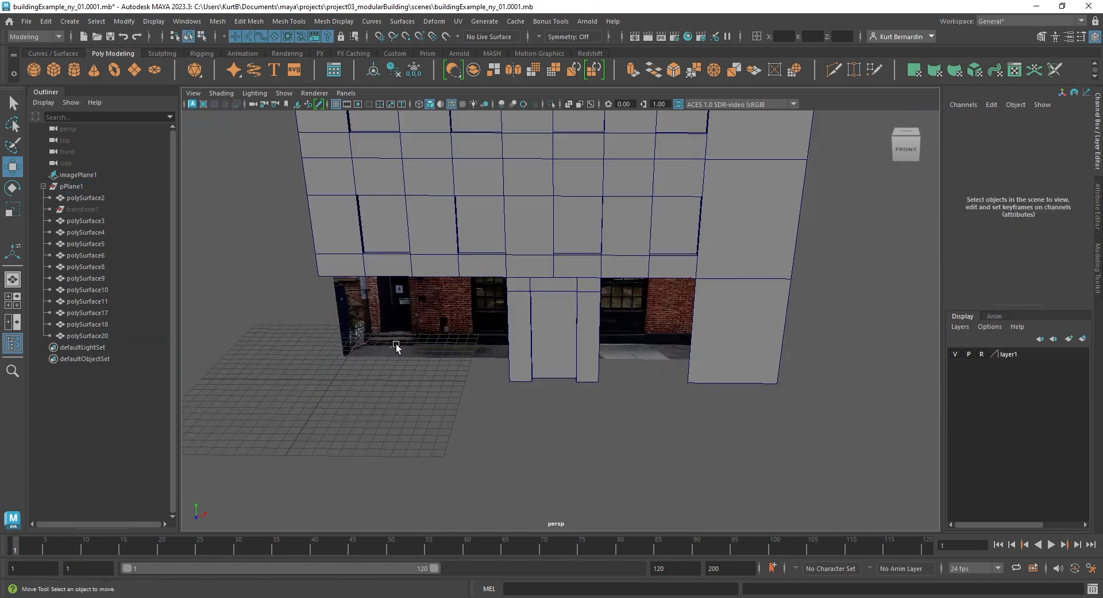
Duplicate the middle door panel into the three empty ground-floor bays, at Translate X 0.6, 0.2 and 0
left_click(556, 330)
left_click_drag(563, 374, 520, 397, "alt")
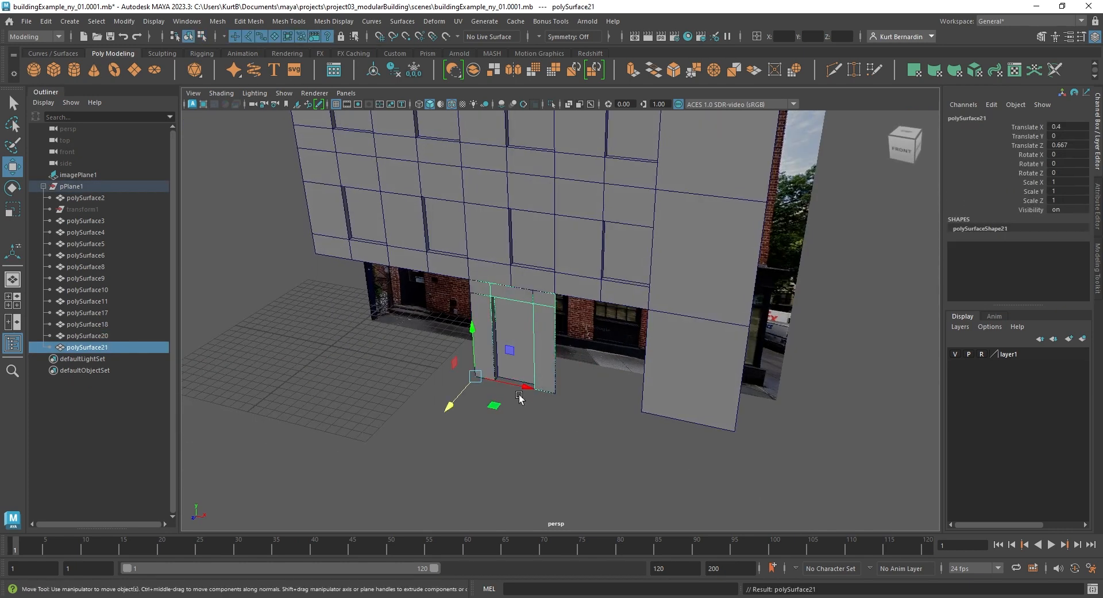
scroll(520, 396, "down", 3)
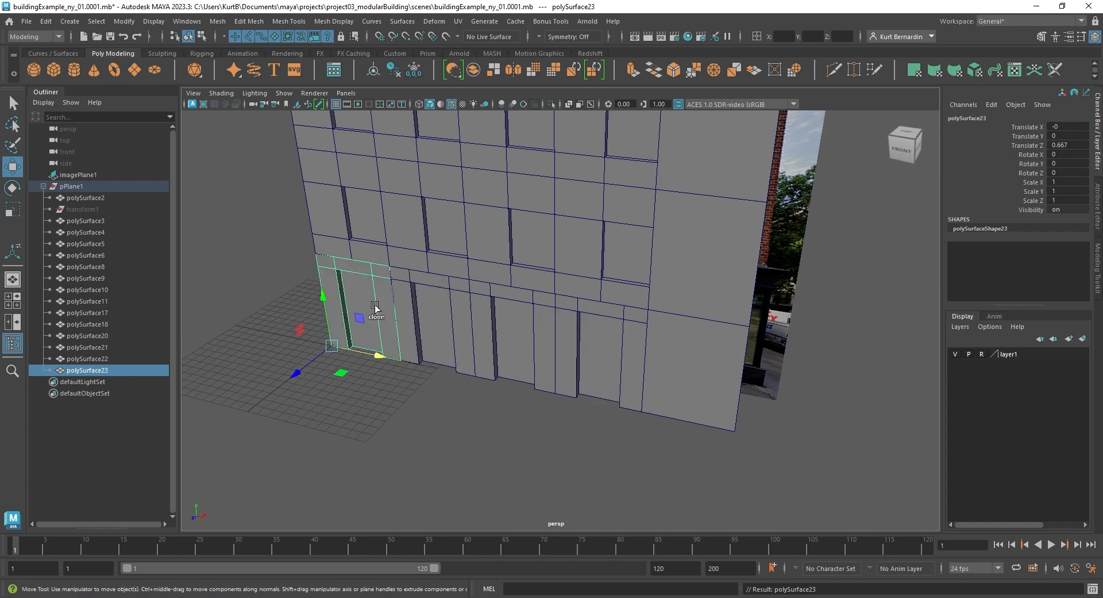
Compare the window panels on the two upper floors with the reference photo in the front view
key("space")
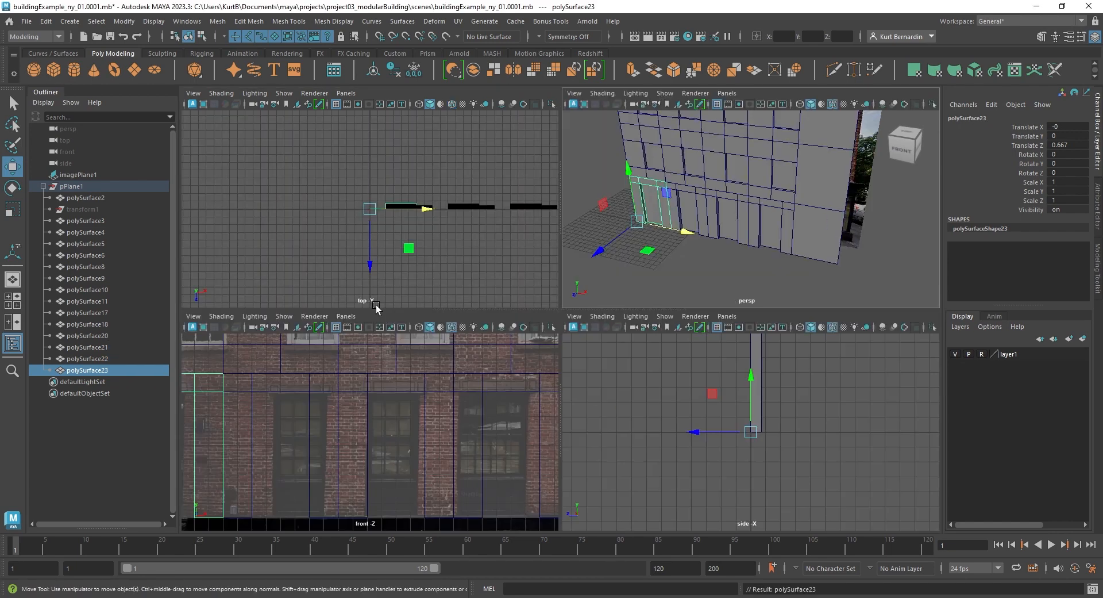
key("space")
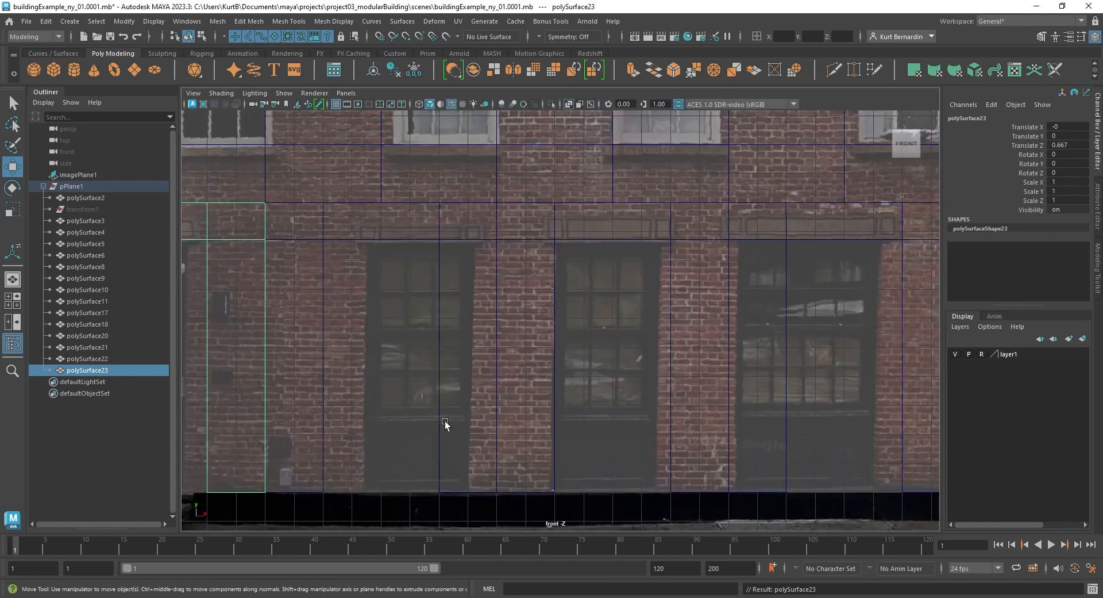
middle_click_drag(520, 286, 618, 386, "alt")
scroll(655, 287, "down", 1)
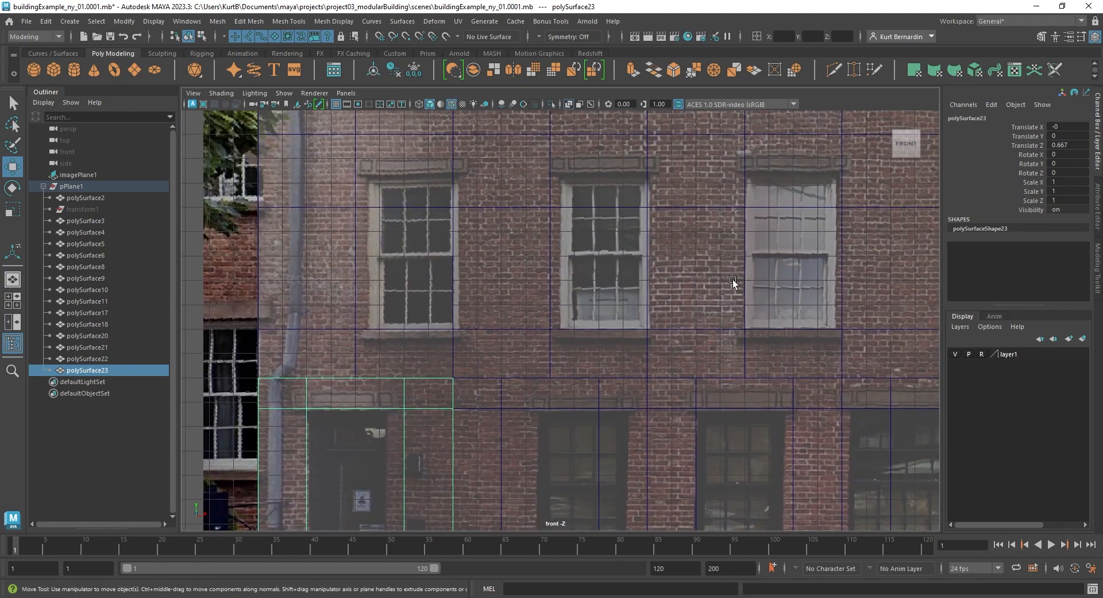
left_click(611, 212)
scroll(611, 212, "down", 1)
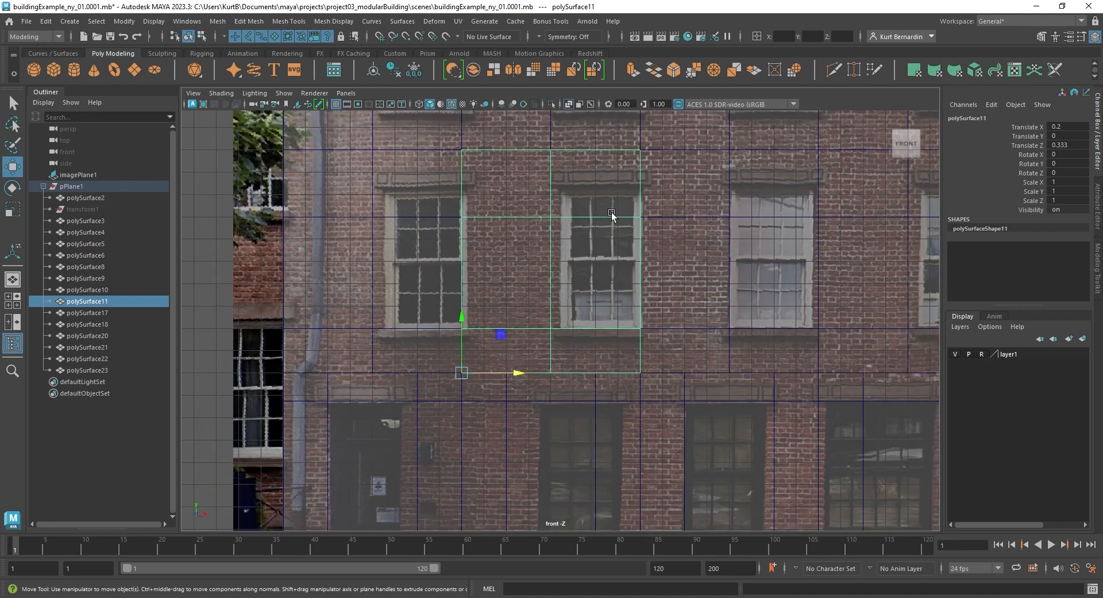
scroll(584, 247, "down", 2)
middle_click_drag(583, 247, 544, 267, "alt")
scroll(600, 298, "up", 2)
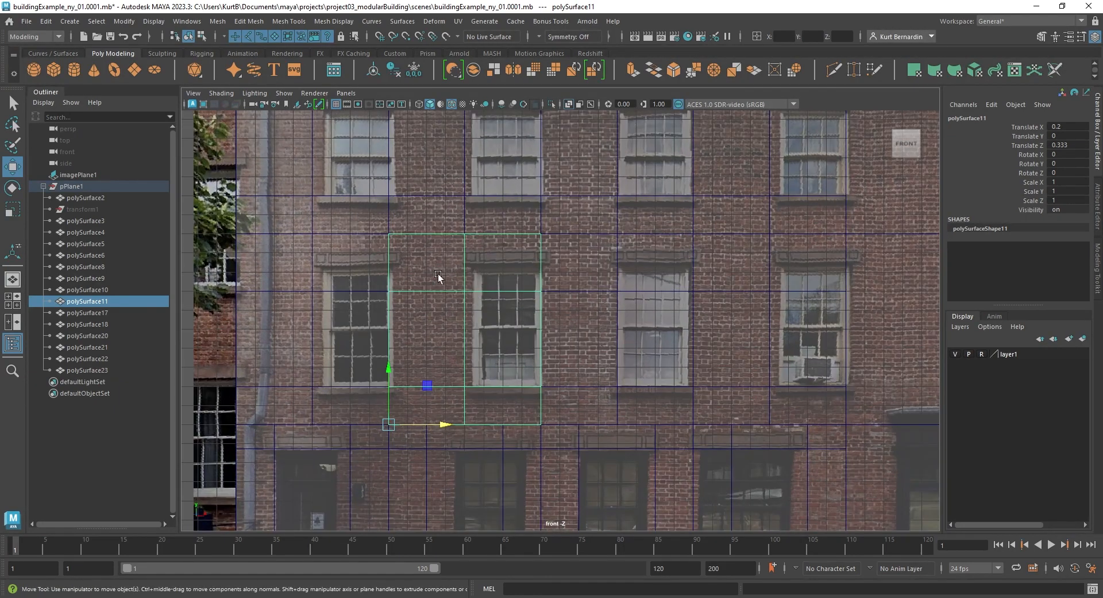
middle_click_drag(392, 264, 356, 315, "alt")
left_click(460, 192)
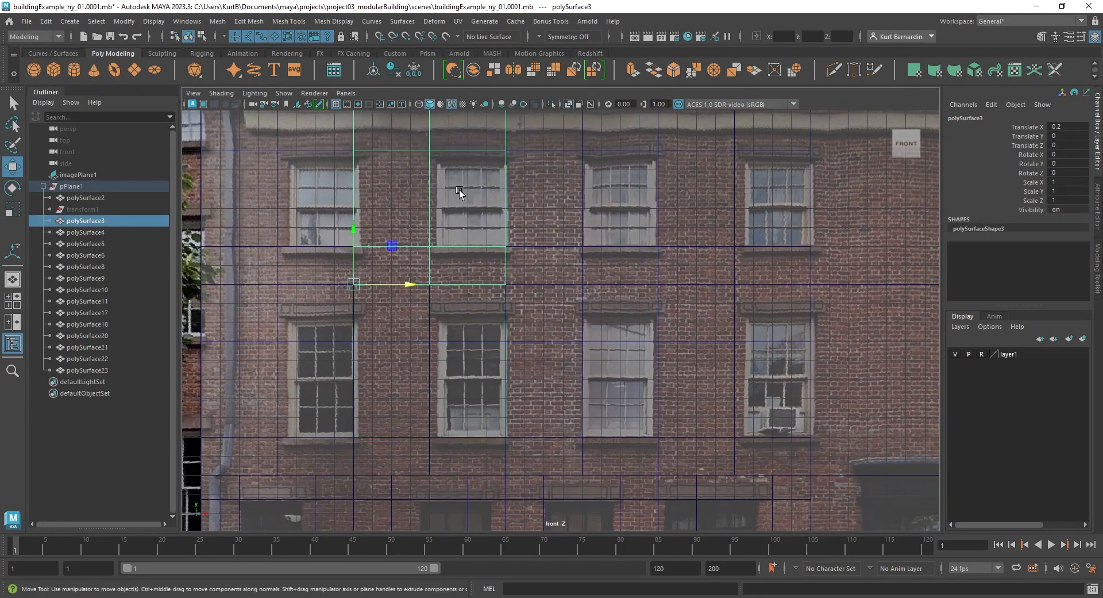
Raise the window-top vertices of the four lower-row window panels to about Y 18.5, matching the window heads in the photo
scroll(448, 167, "down", 1)
middle_click_drag(448, 167, 497, 177, "alt")
left_click_drag(253, 350, 793, 391)
right_click_drag(383, 319, 264, 301)
left_click_drag(243, 306, 869, 355)
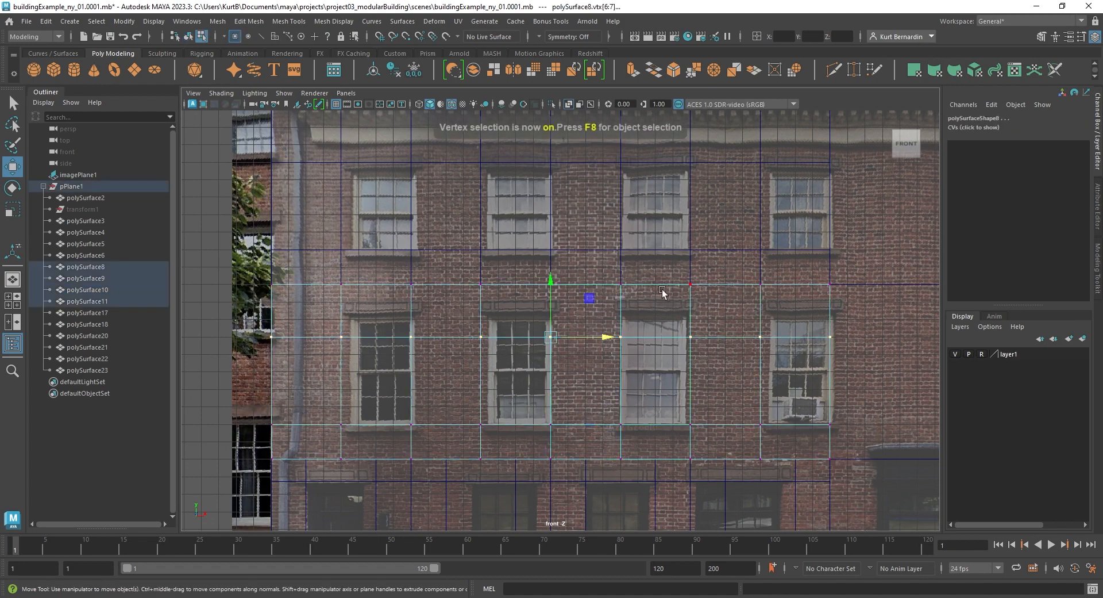
scroll(563, 296, "up", 2)
left_click_drag(560, 296, 571, 263)
key("space")
key("space")
key("space")
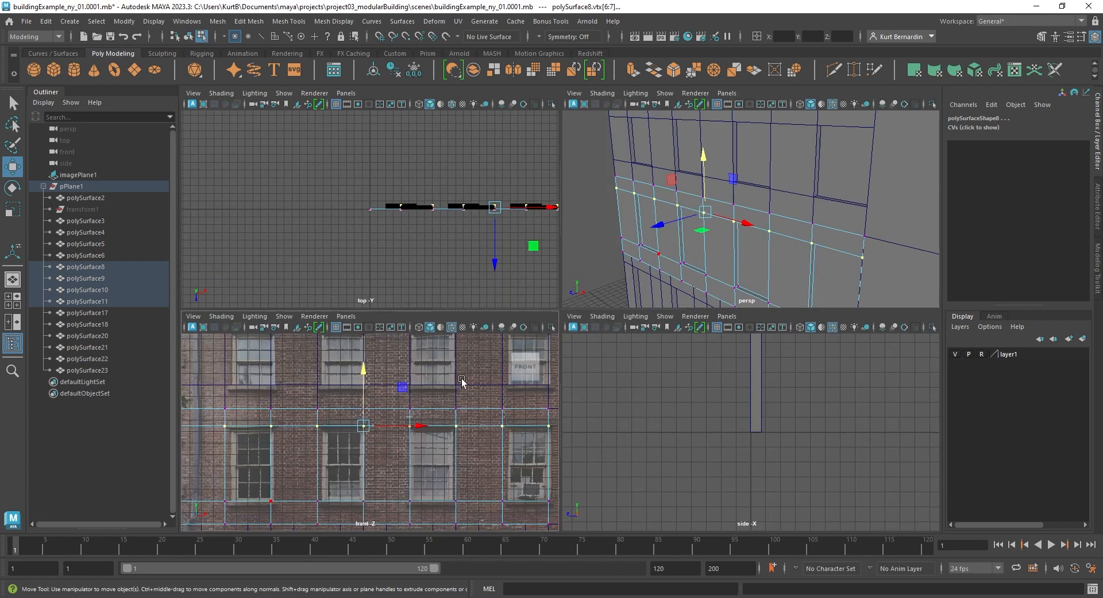
key("space")
left_click_drag(550, 271, 549, 267)
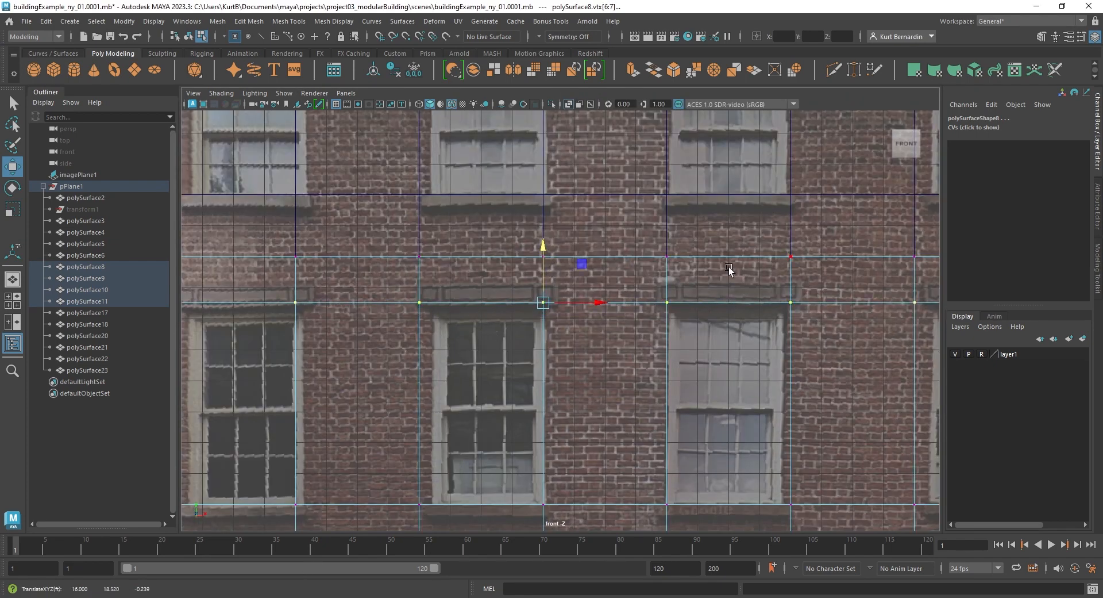
scroll(661, 291, "down", 3)
scroll(553, 257, "up", 2)
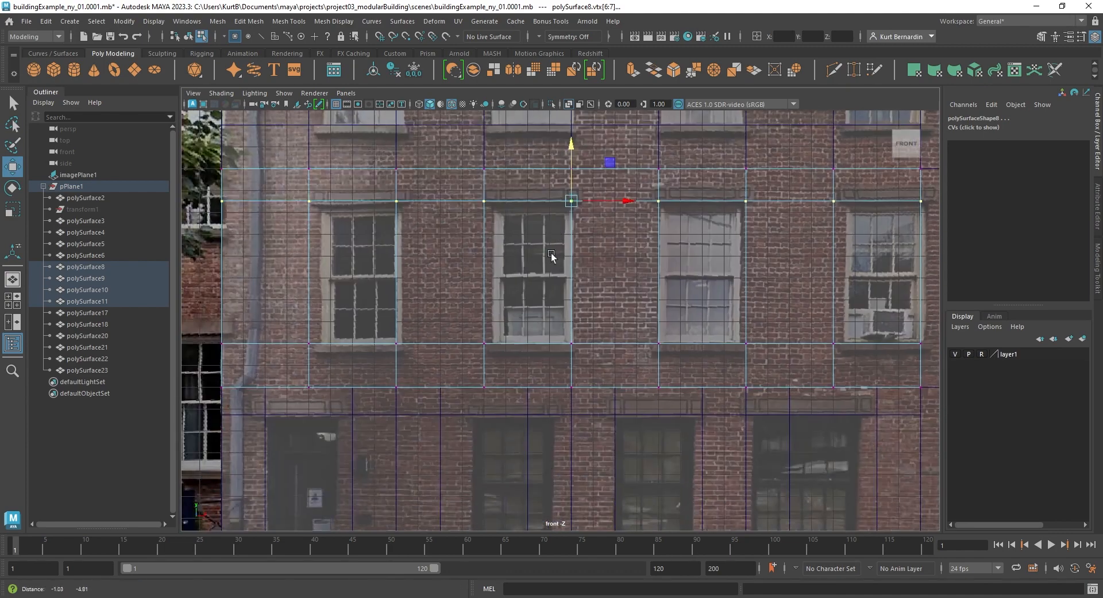
Shift both side edges of the fourth ground-floor panel's opening toward the facade's drainpipe side to fit the wide window in the photo
left_click(557, 306)
scroll(447, 270, "up", 2)
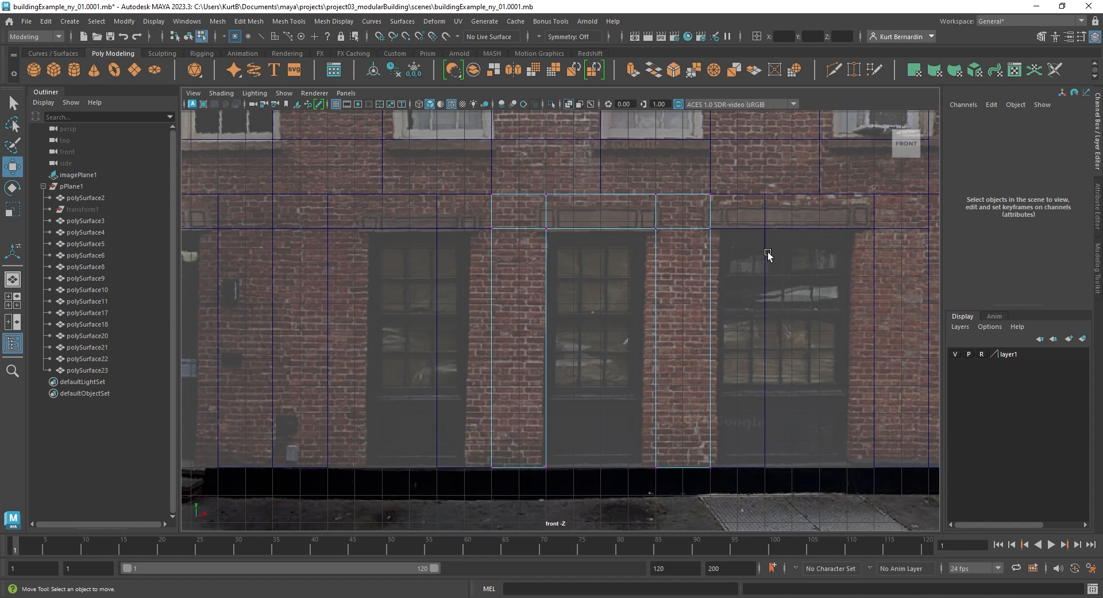
middle_click_drag(578, 272, 567, 306, "alt")
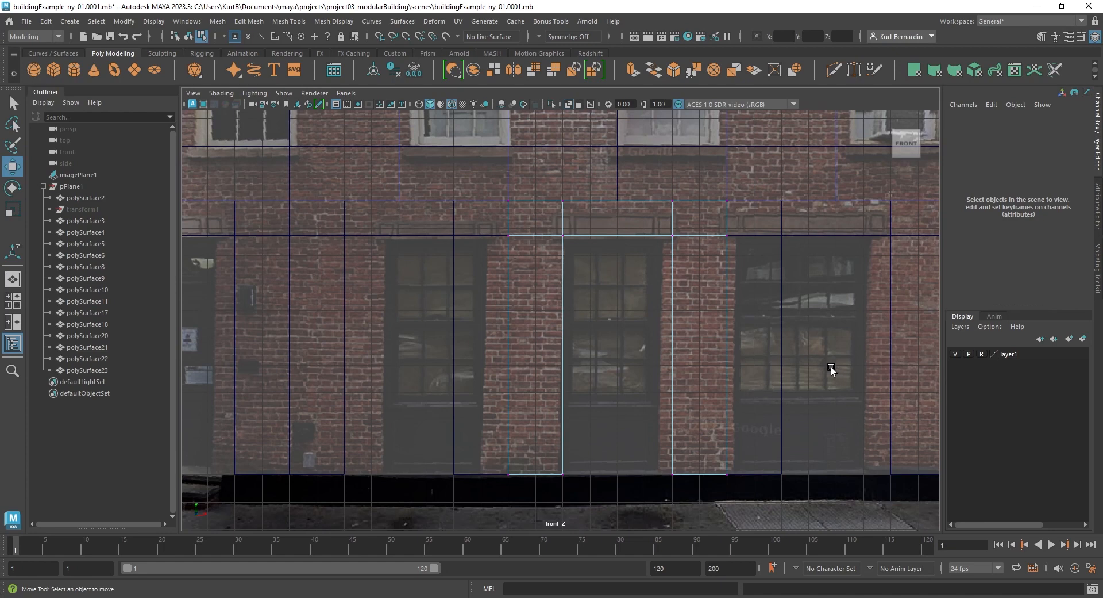
middle_click_drag(747, 322, 630, 195, "alt")
right_click(636, 262)
left_click(692, 247)
scroll(659, 307, "up", 1)
right_click_drag(631, 198, 566, 196)
left_click_drag(572, 133, 641, 498)
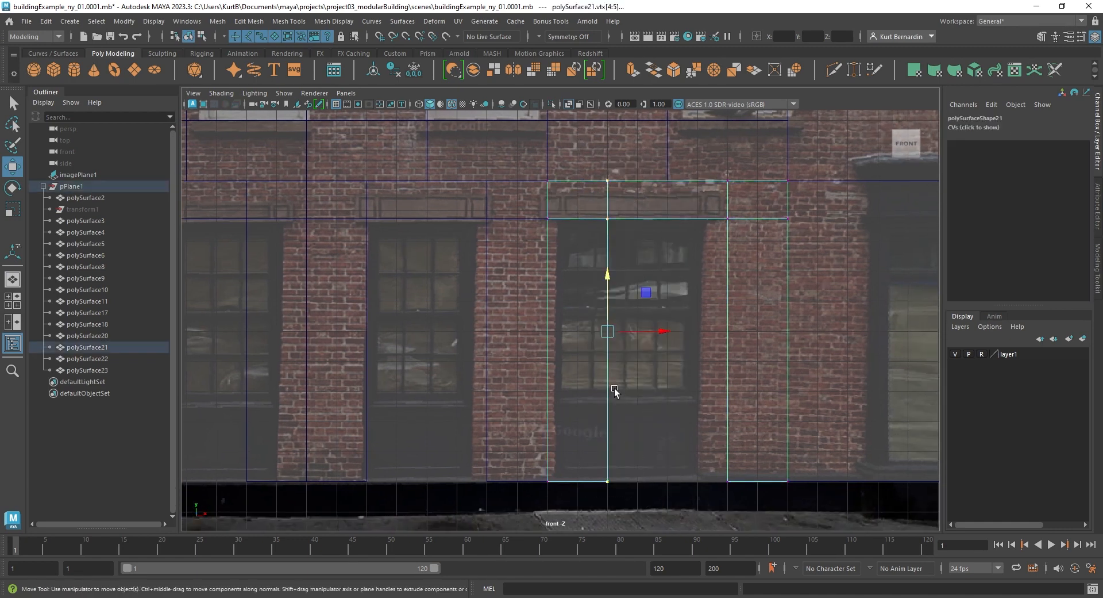
left_click_drag(677, 332, 626, 331)
left_click_drag(692, 158, 756, 493)
left_click_drag(779, 331, 478, 434)
key("space")
right_click_drag(493, 270, 546, 215)
left_click_drag(547, 214, 635, 327, "alt")
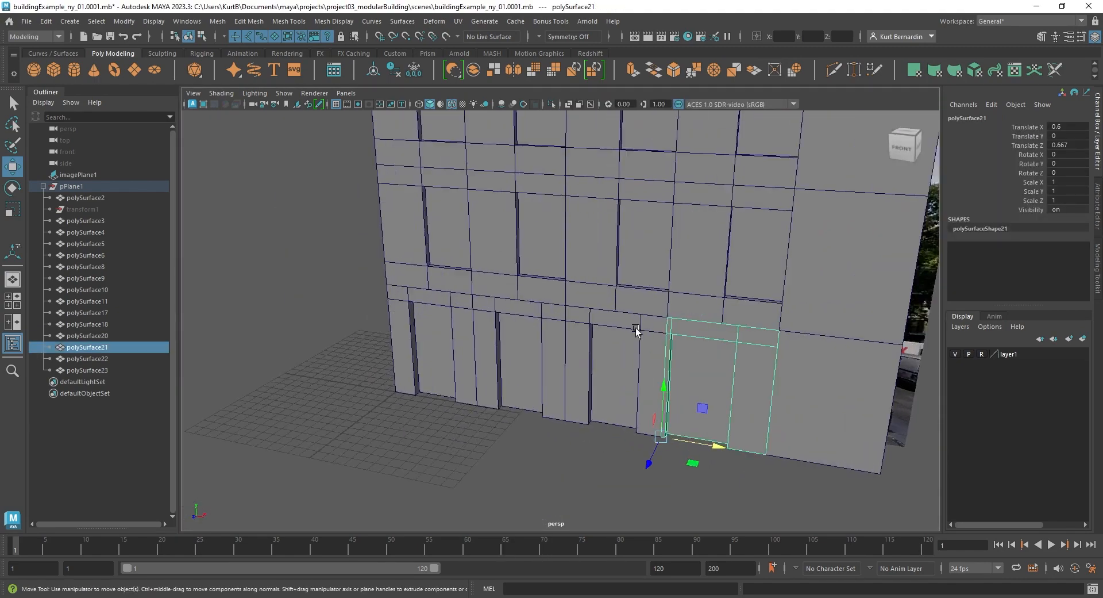
Examine how the fourth bay's panels and the neighbouring door panel line up with each other and with the photo
key("q")
left_click(718, 257)
left_click_drag(702, 276, 668, 169, "alt")
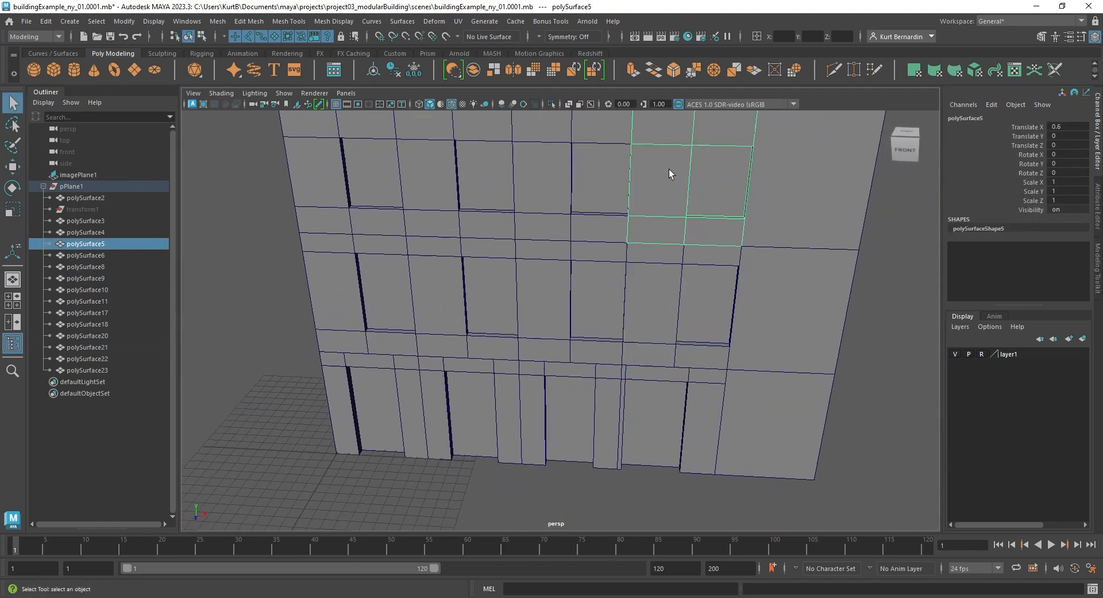
left_click(660, 275, "shift")
left_click(647, 408, "shift")
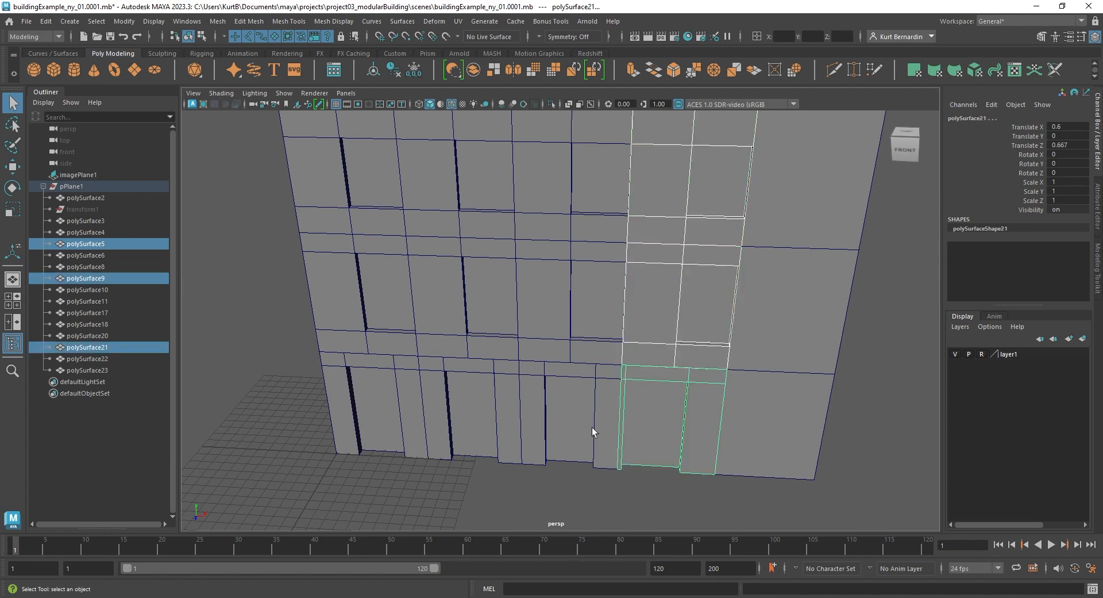
left_click(577, 418, "shift")
key("space")
key("space")
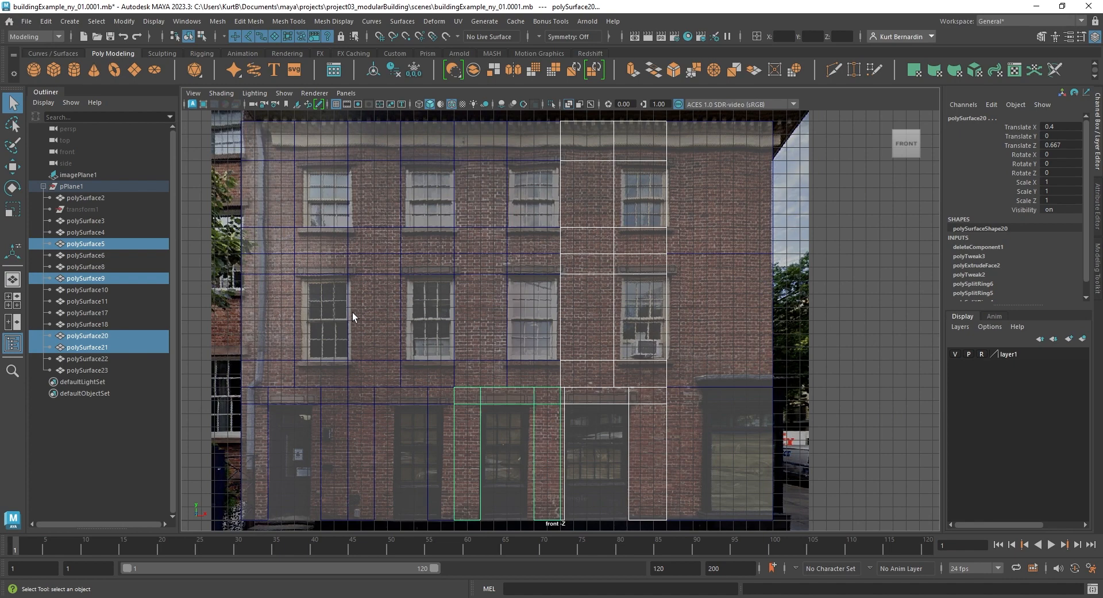
middle_click_drag(498, 375, 604, 248, "alt")
scroll(639, 335, "up", 1)
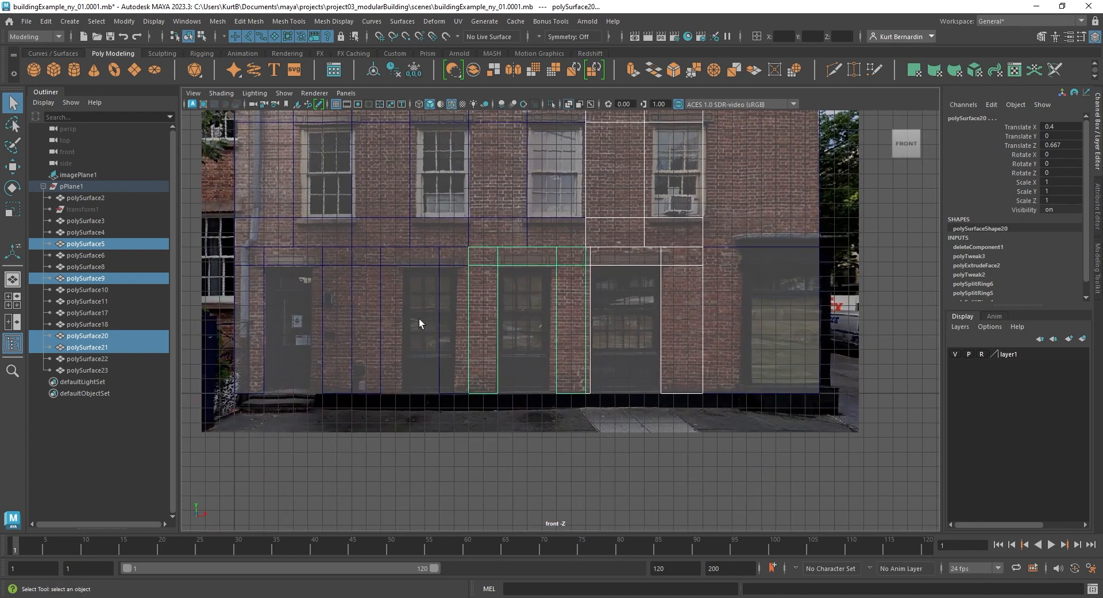
Narrow the first ground-floor panel's door opening by snapping its inner-side vertices to the grid at X 5
left_click(300, 310)
middle_click_drag(300, 310, 507, 291, "alt")
scroll(507, 291, "up", 1)
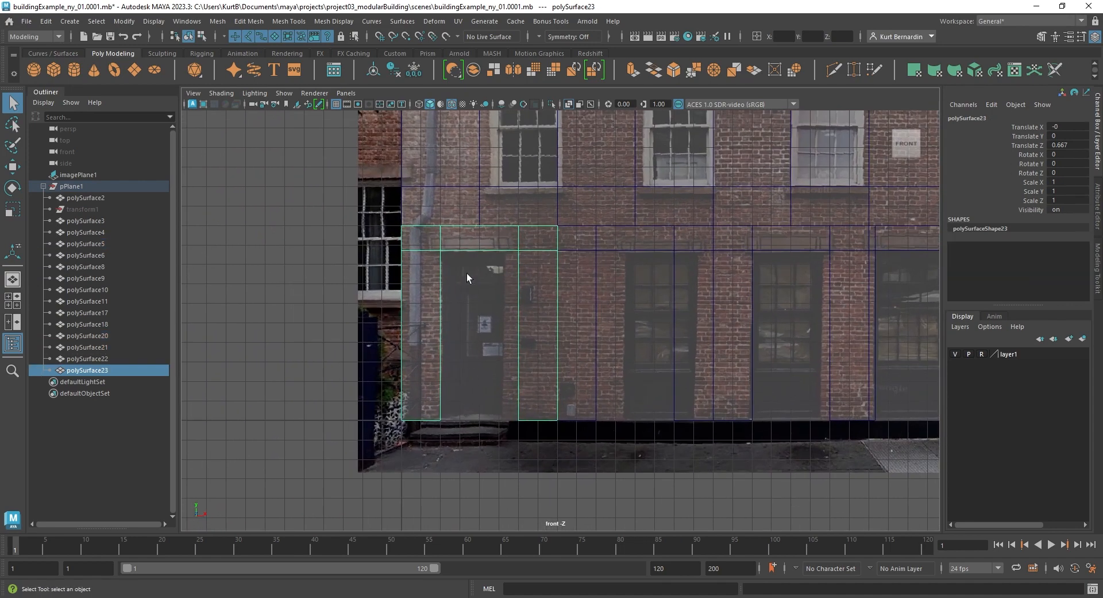
right_click_drag(466, 274, 409, 272)
left_click_drag(546, 437, 506, 207)
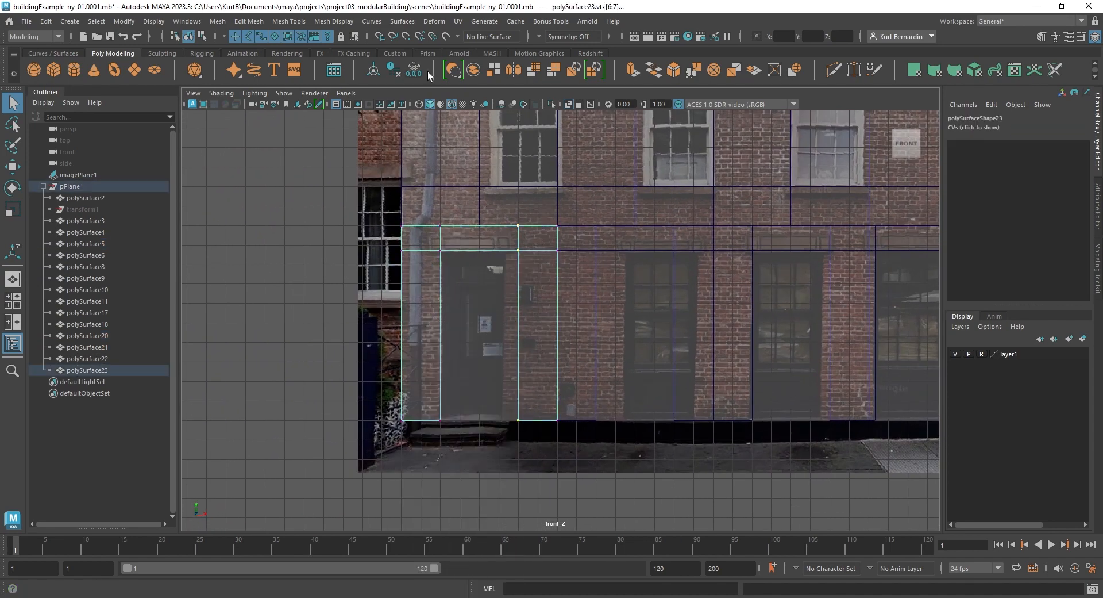
key("w")
scroll(574, 325, "up", 1)
left_click_drag(575, 326, 490, 316)
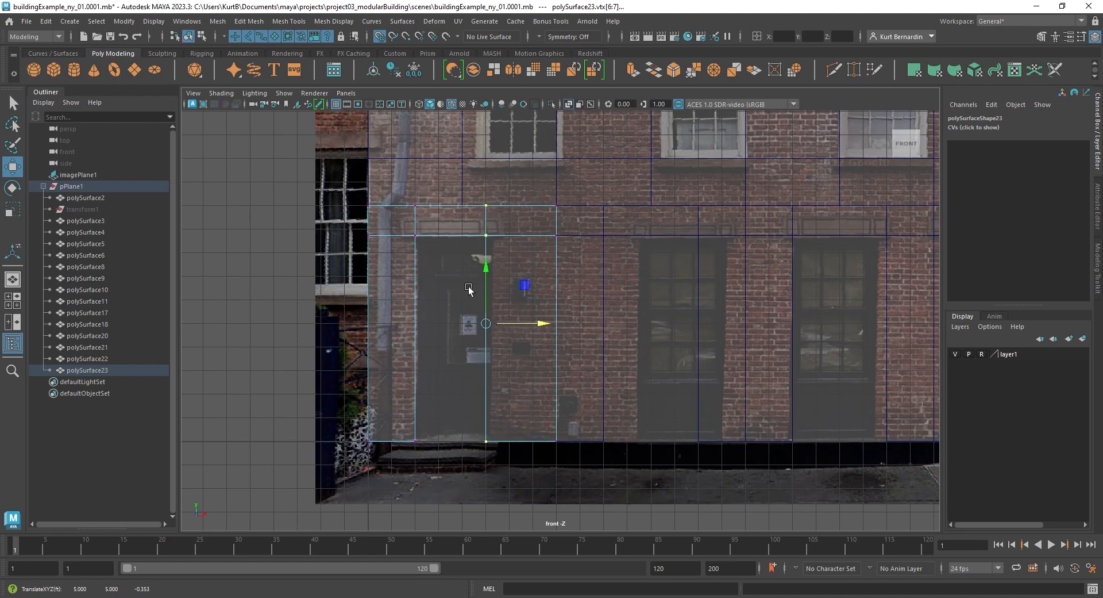
middle_click_drag(468, 289, 514, 307, "alt")
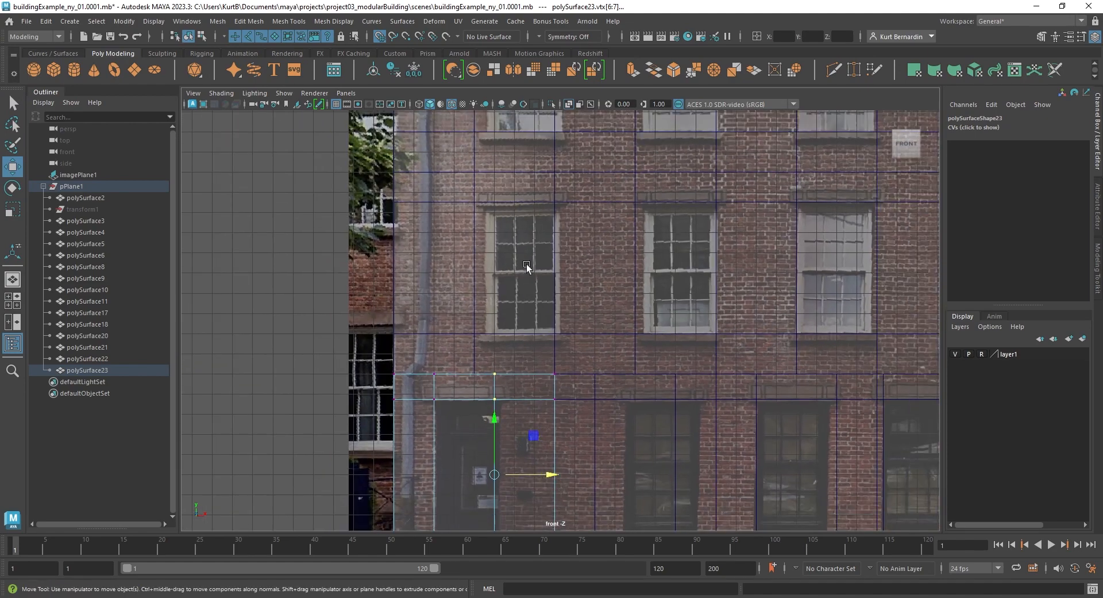
Create a polygon cube near the first lower-row window at X 7, Y 12, Z 2 and snap its pivot to its lower back corner
left_click(526, 266)
left_click(53, 70)
key("a")
left_click_drag(493, 454, 543, 350)
key("space")
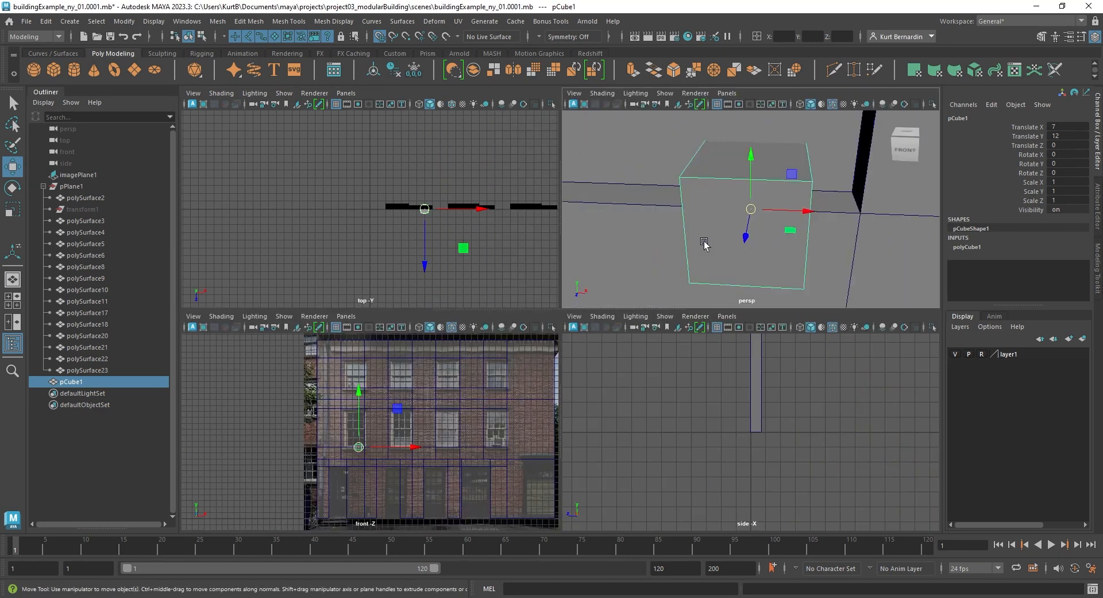
left_click_drag(704, 244, 718, 230, "alt")
key("space")
key("d")
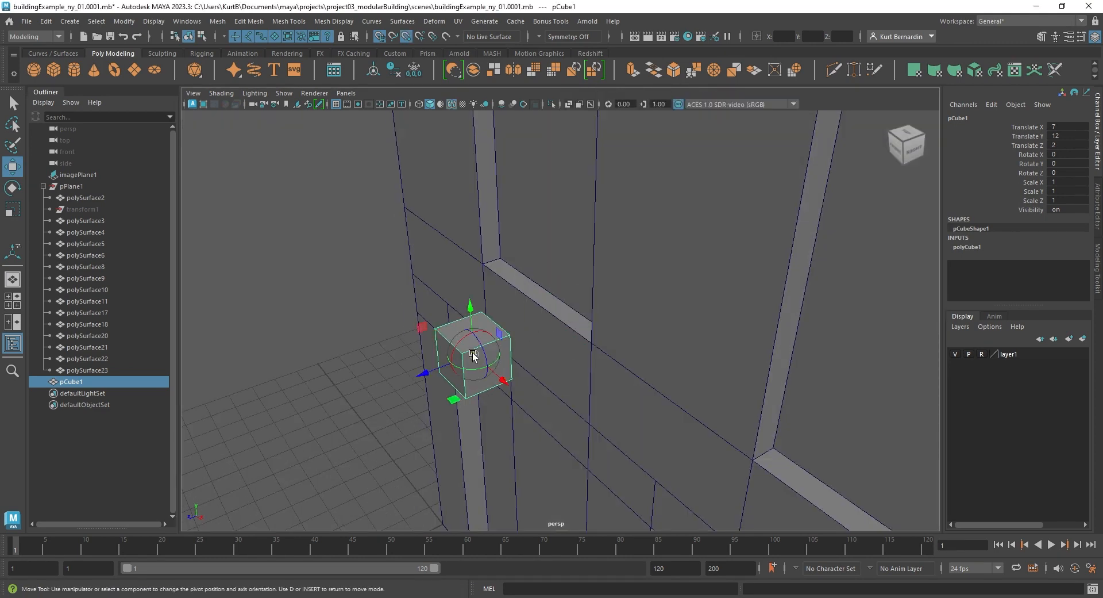
left_click_drag(473, 355, 512, 379)
key("d")
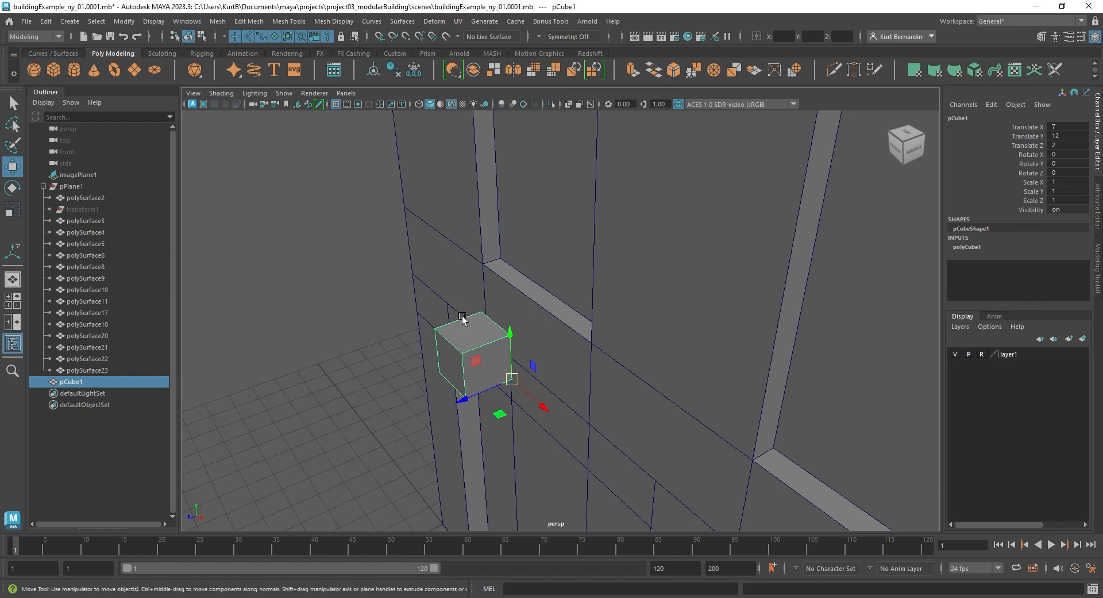
Place the cube against the wall at the window's lower corner and stretch its side face across the window opening's width
left_click_drag(463, 318, 437, 325, "alt")
key("q")
key("F11")
left_click(562, 308)
key("w")
Select the sill block's top face and frame it in the front view against the photo's window sill
left_click(554, 291)
key("space")
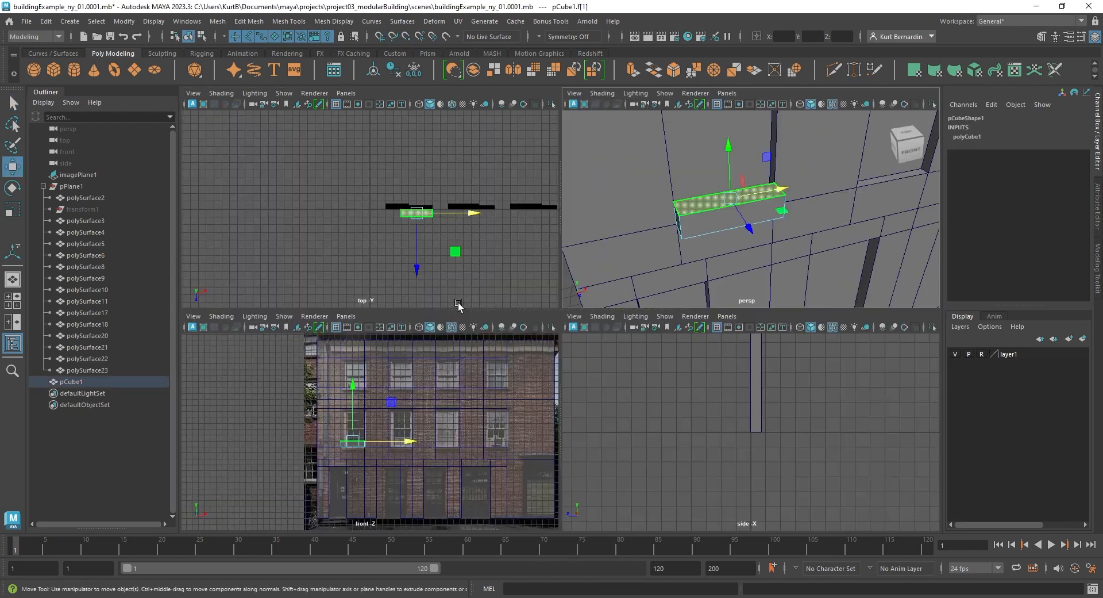
key("space")
key("f")
scroll(448, 345, "down", 3)
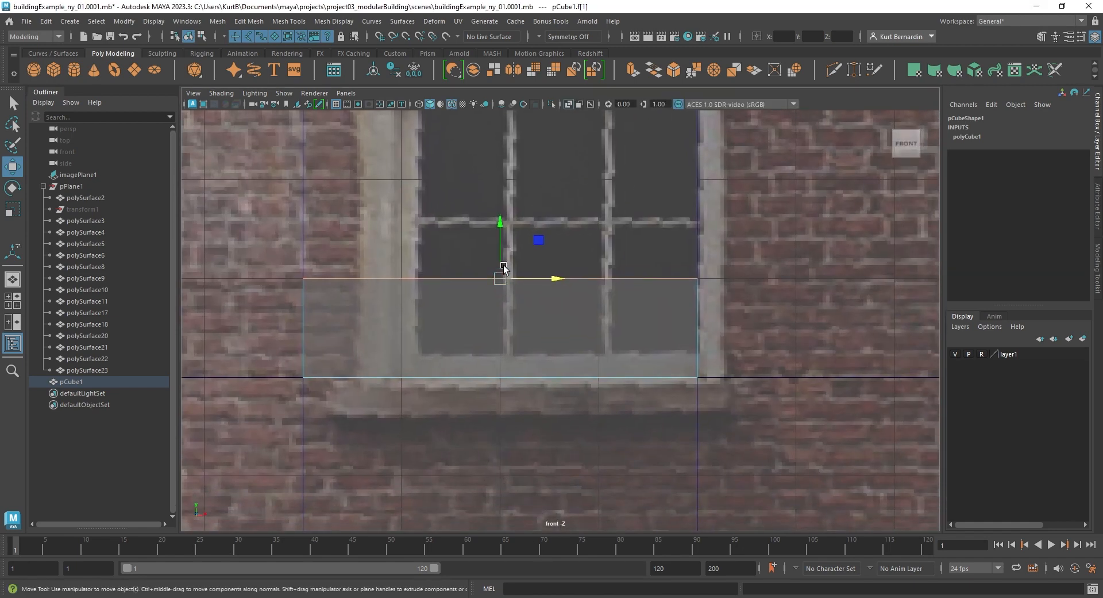